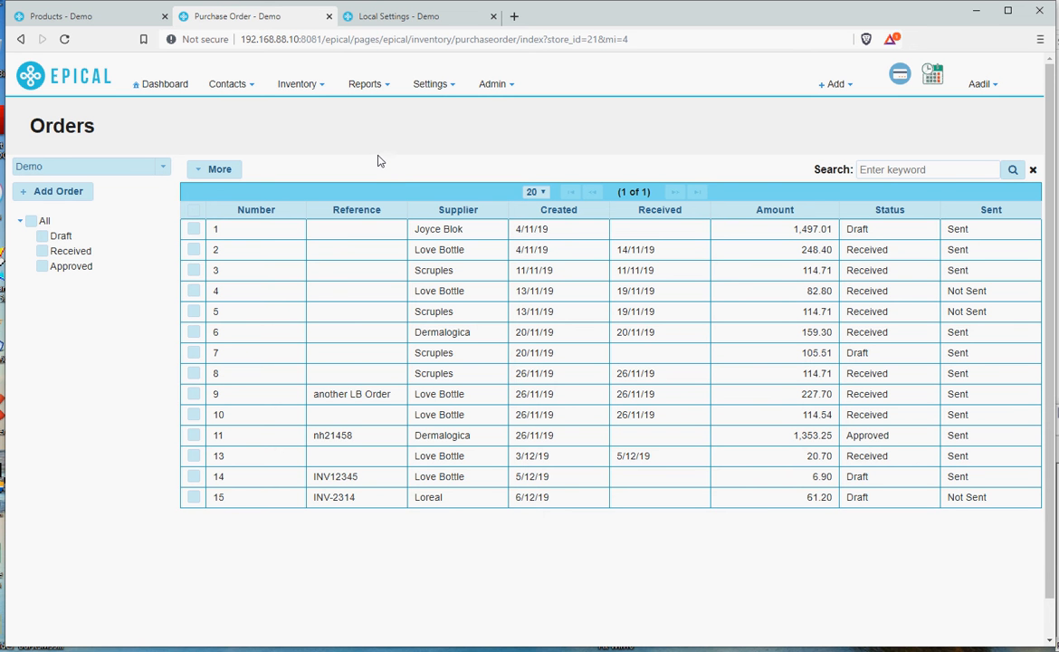
Open the local settings and review the next purchase order number and order footer message.
{"action": "left_click", "coordinate": [422, 87]}
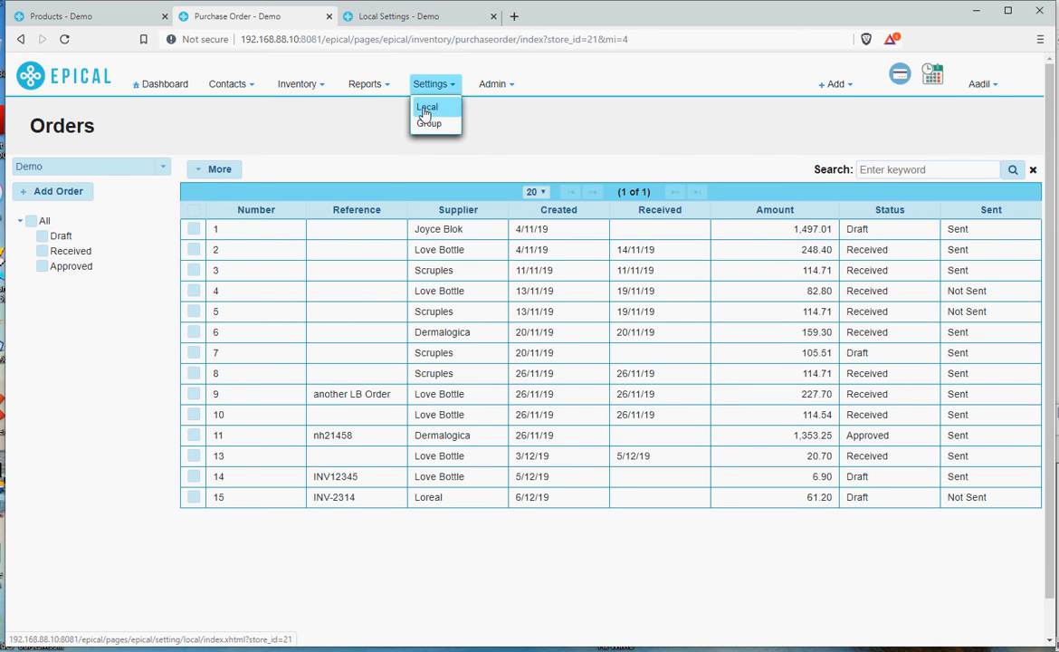
{"action": "left_click", "coordinate": [426, 111]}
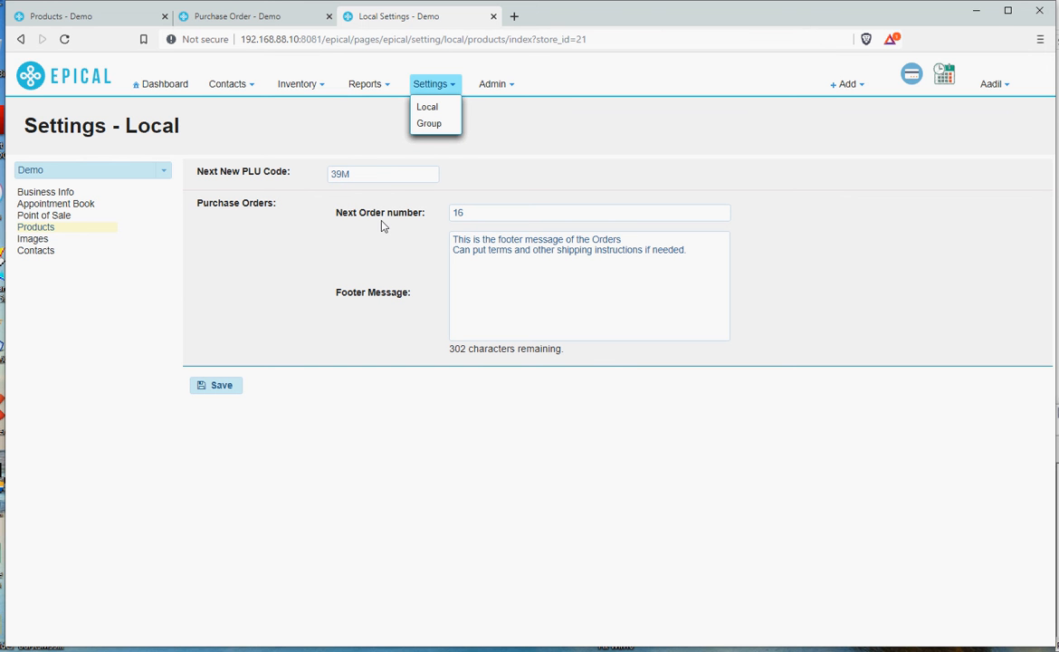
{"action": "left_click", "coordinate": [499, 217]}
{"action": "left_click", "coordinate": [476, 303]}
{"action": "left_click", "coordinate": [513, 200]}
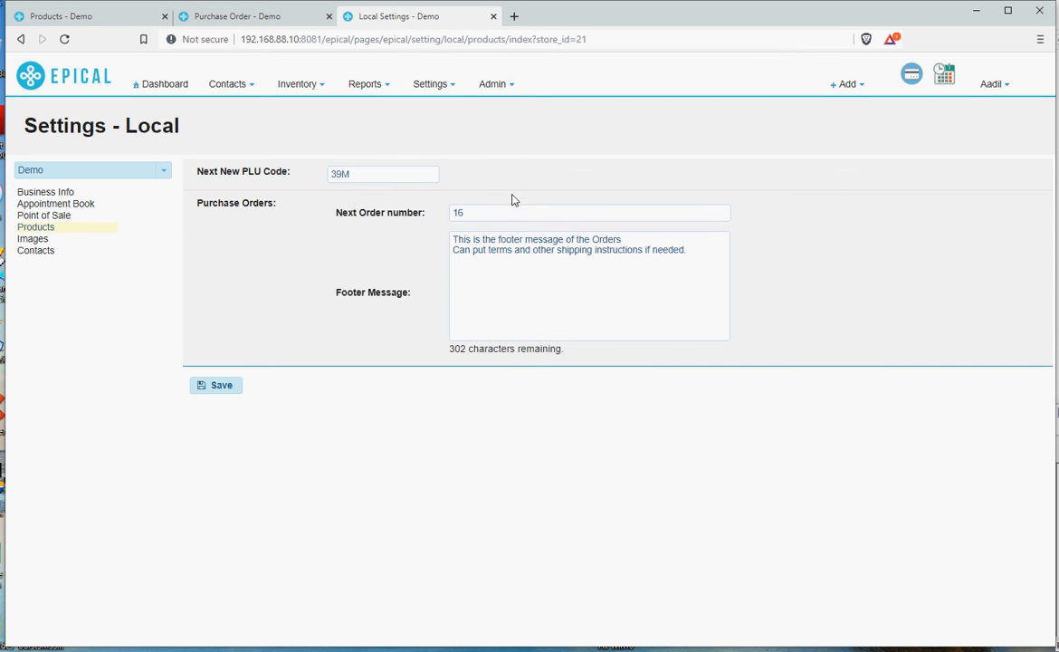
Start a new purchase order for supplier Love Bottle and check the staff selection.
{"action": "left_click", "coordinate": [257, 17]}
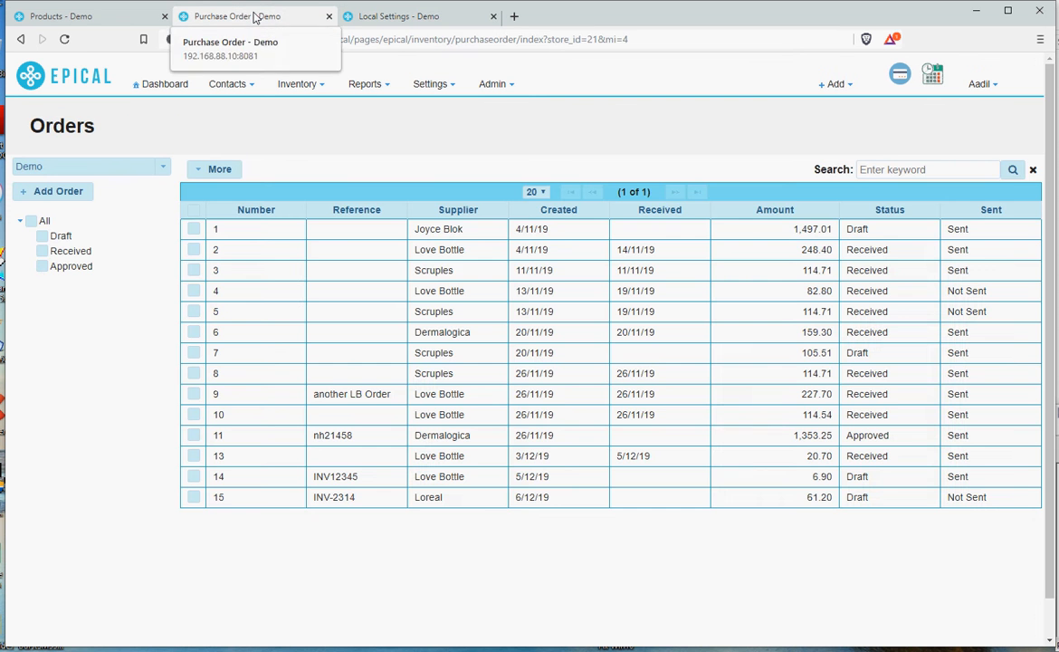
{"action": "left_click", "coordinate": [288, 82]}
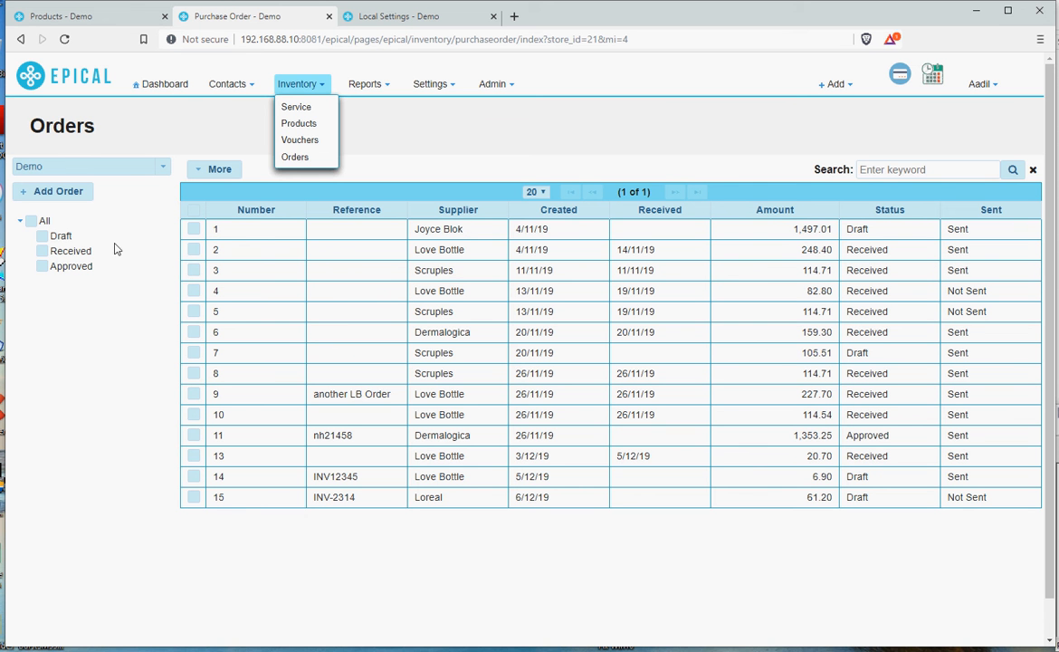
{"action": "left_click", "coordinate": [41, 199]}
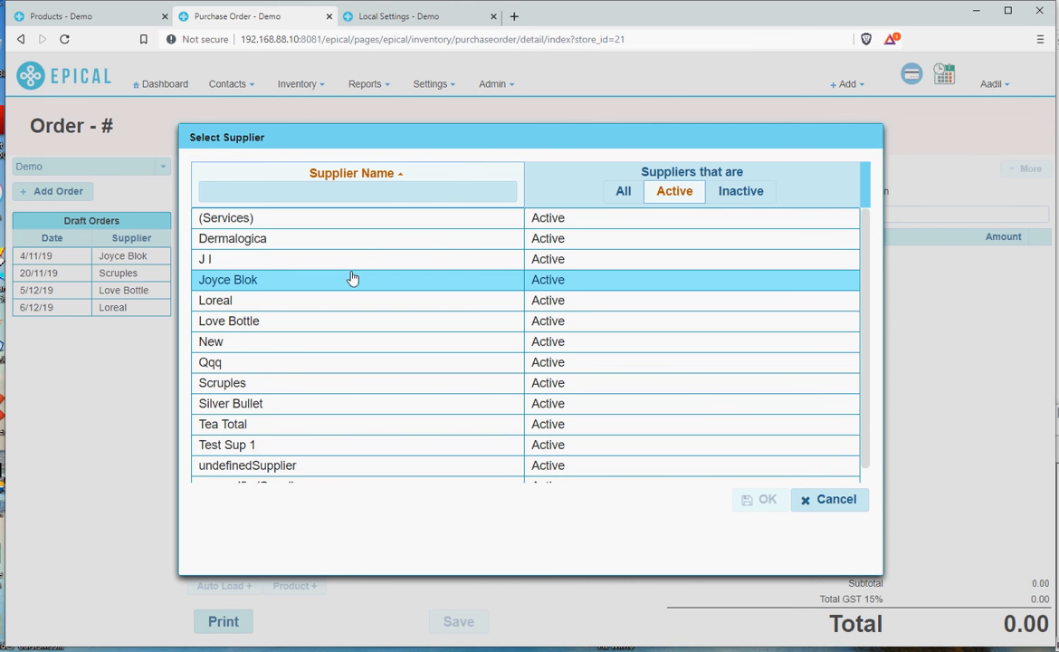
{"action": "left_click", "coordinate": [347, 324]}
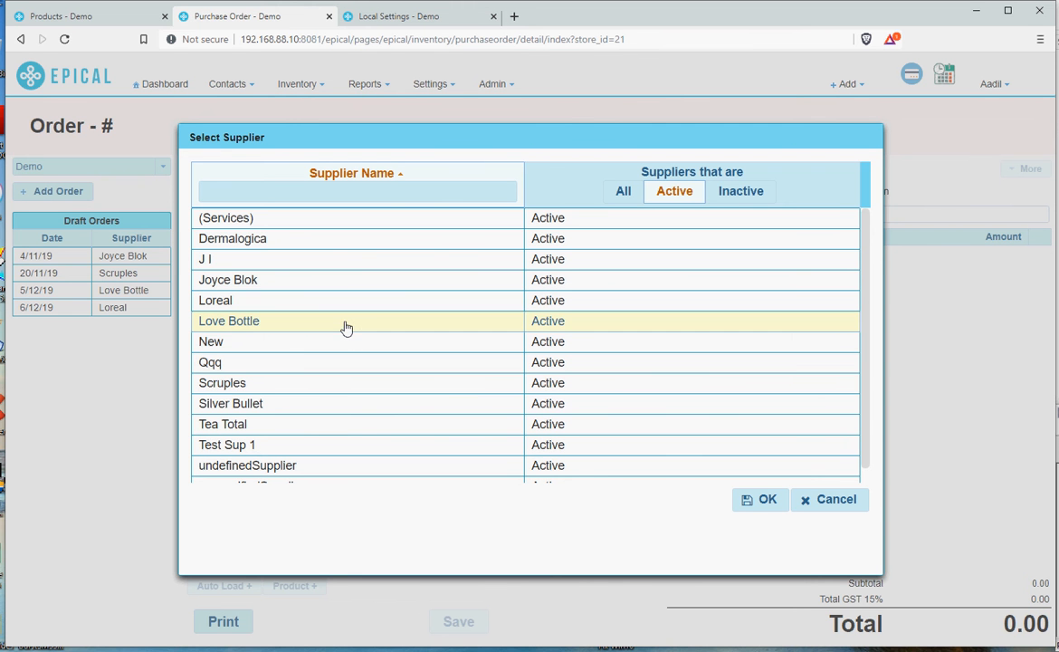
{"action": "left_click", "coordinate": [766, 500]}
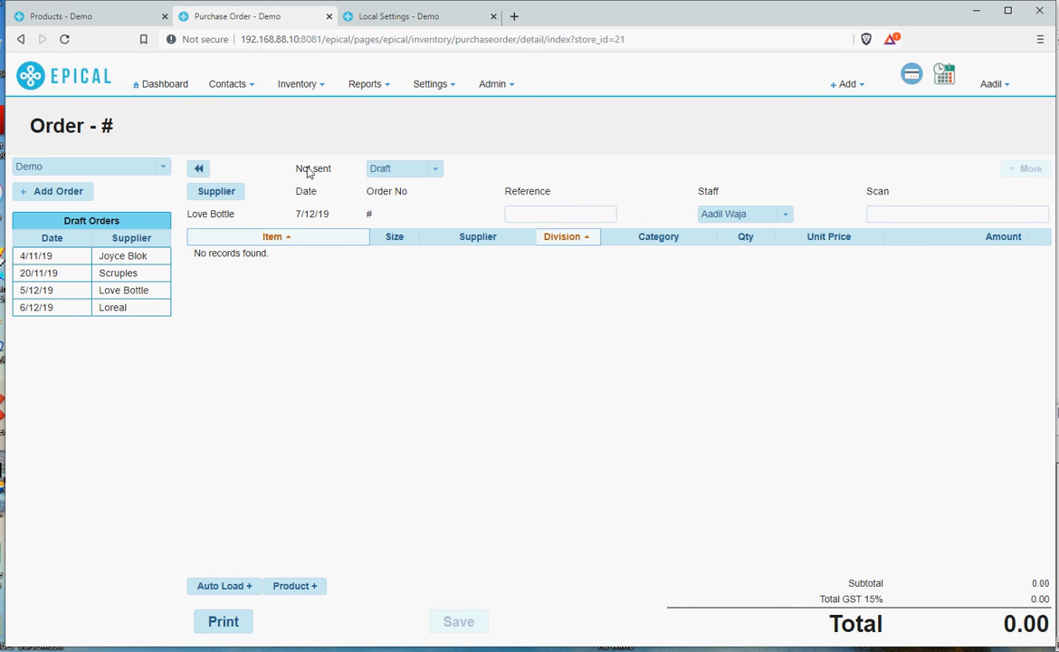
{"action": "left_click", "coordinate": [786, 215]}
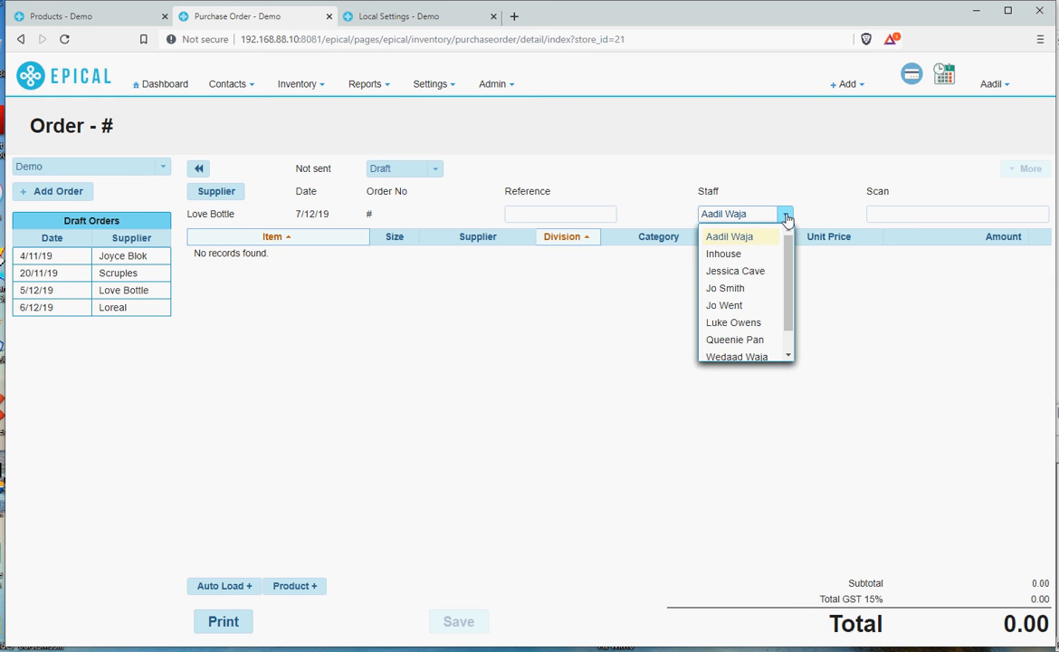
{"action": "left_click", "coordinate": [786, 216]}
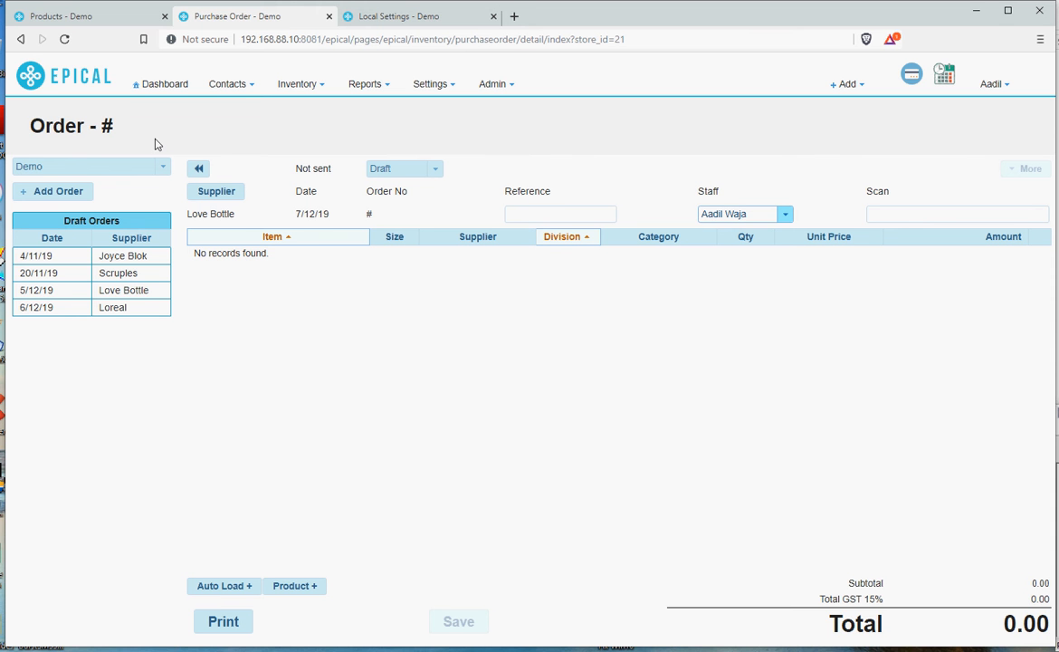
Review the Bottle Can product's details and stock purchase history in the products tab.
{"action": "left_click", "coordinate": [104, 20]}
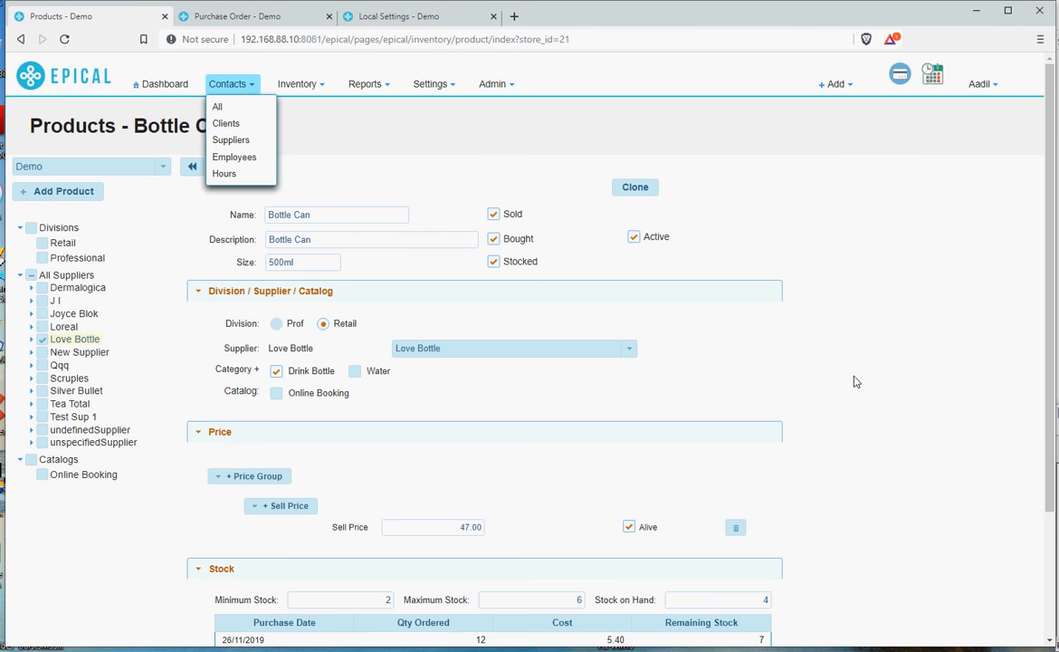
{"action": "scroll", "coordinate": [848, 397], "scroll_direction": "down", "scroll_amount": 3}
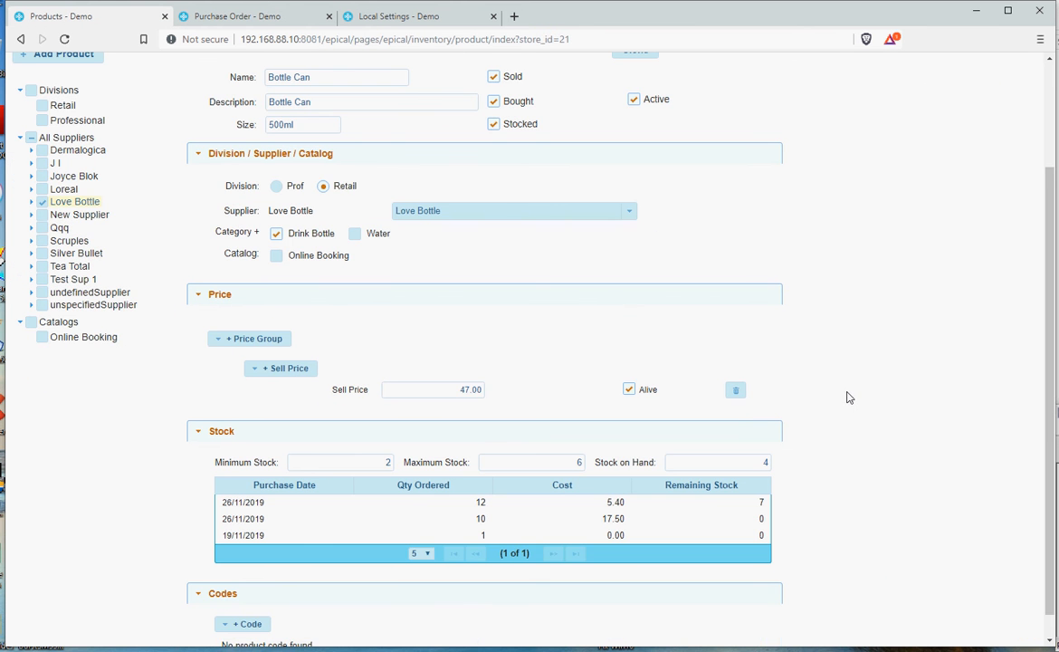
{"action": "scroll", "coordinate": [258, 407], "scroll_direction": "down", "scroll_amount": 1}
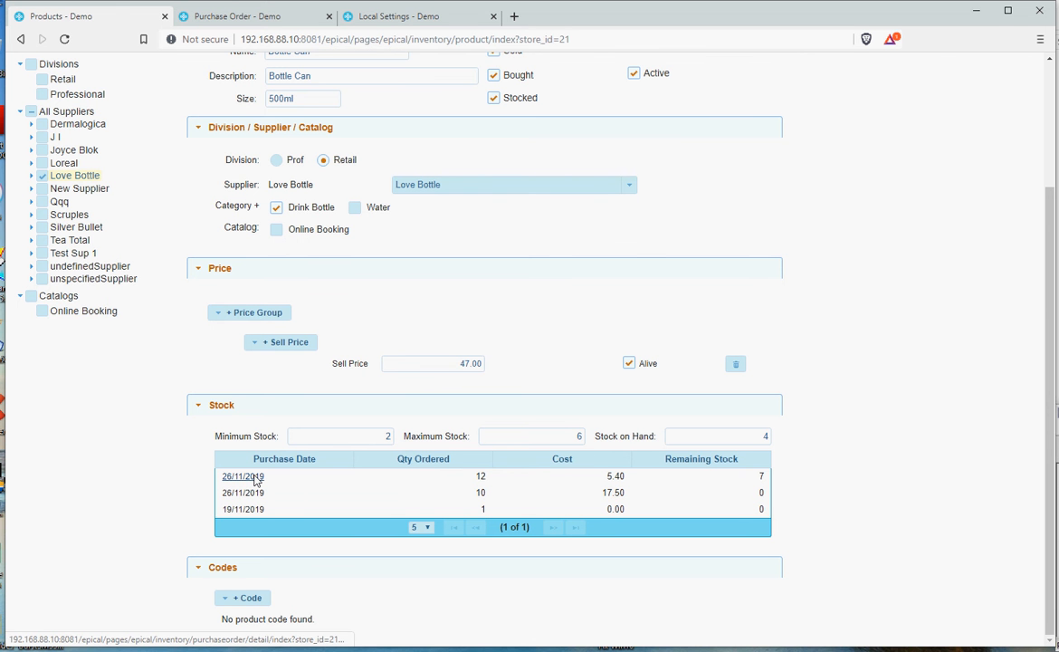
{"action": "scroll", "coordinate": [244, 353], "scroll_direction": "up", "scroll_amount": 2}
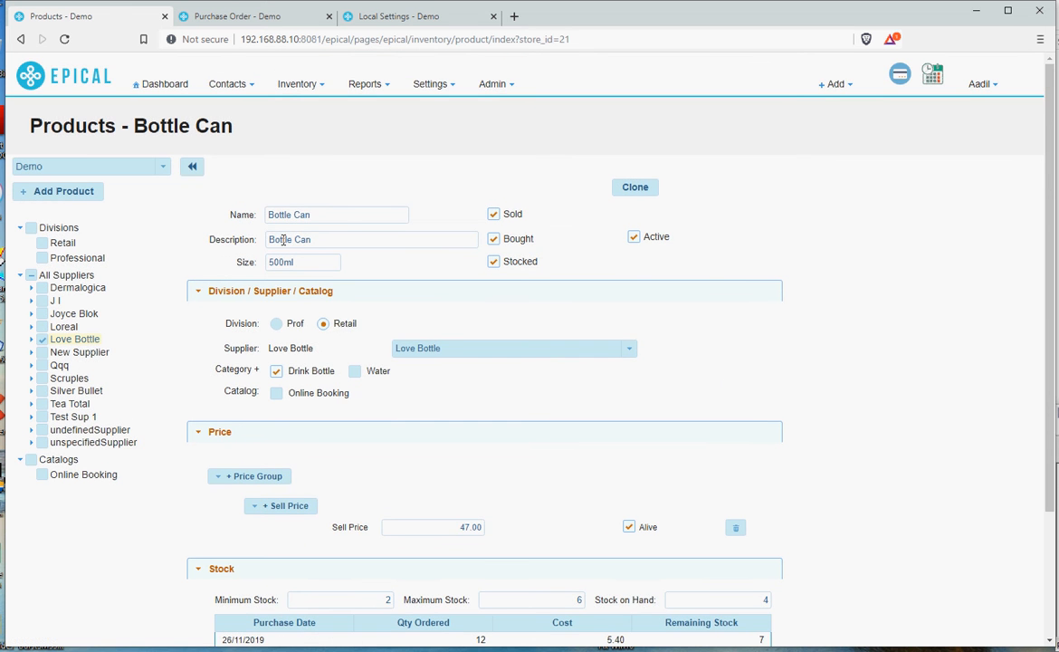
{"action": "scroll", "coordinate": [303, 344], "scroll_direction": "down", "scroll_amount": 2}
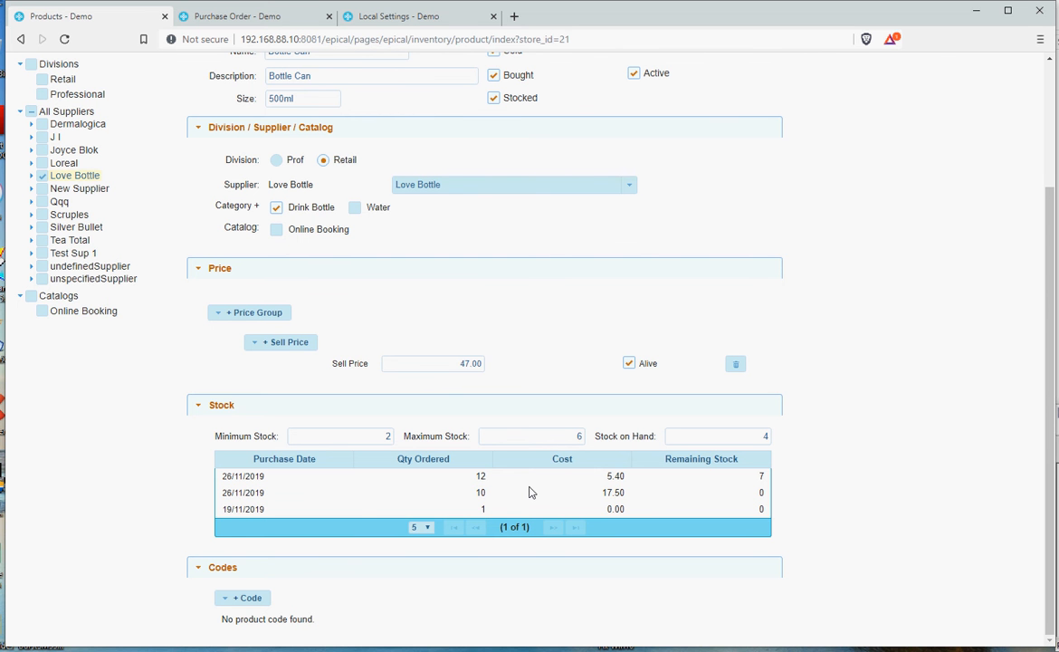
{"action": "scroll", "coordinate": [531, 492], "scroll_direction": "up", "scroll_amount": 4}
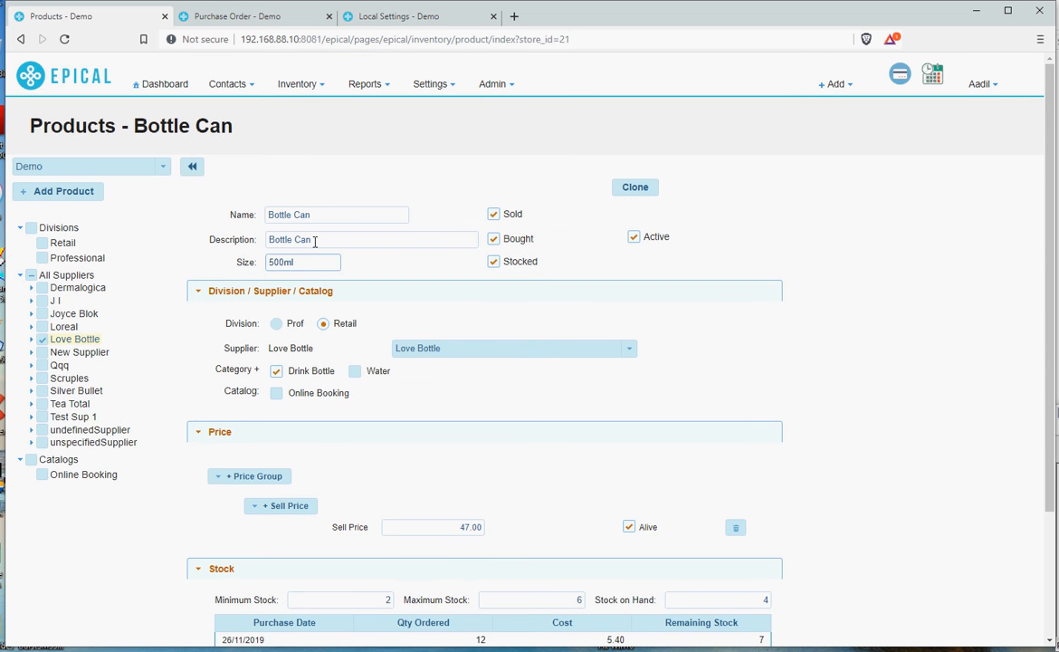
{"action": "left_click", "coordinate": [237, 18]}
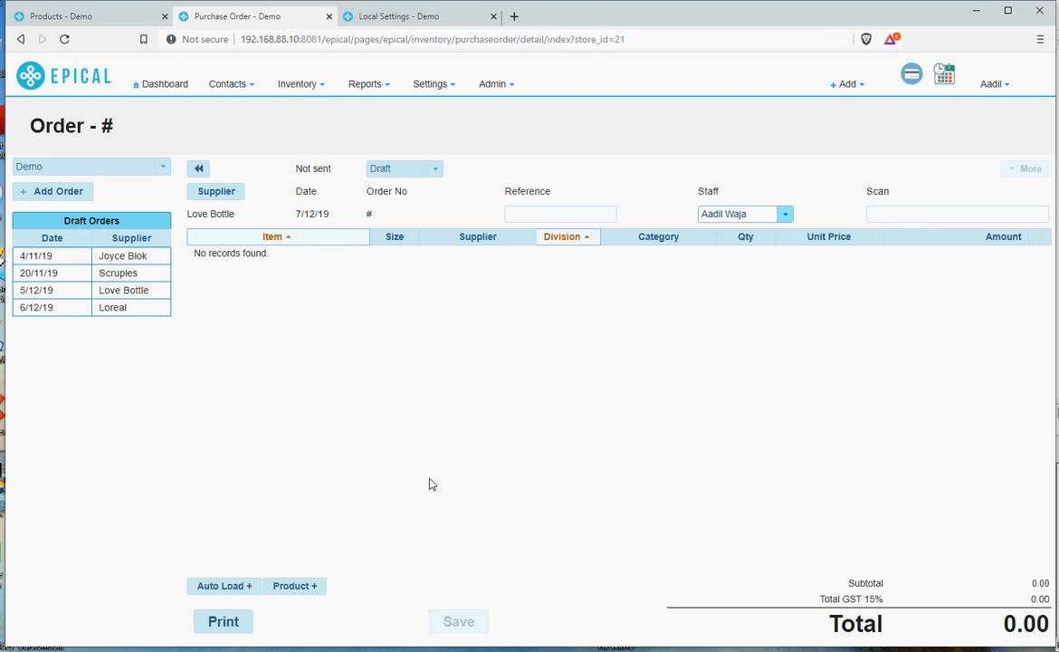
Auto-load products into the order using stock levels, including approved orders.
{"action": "left_click", "coordinate": [221, 594]}
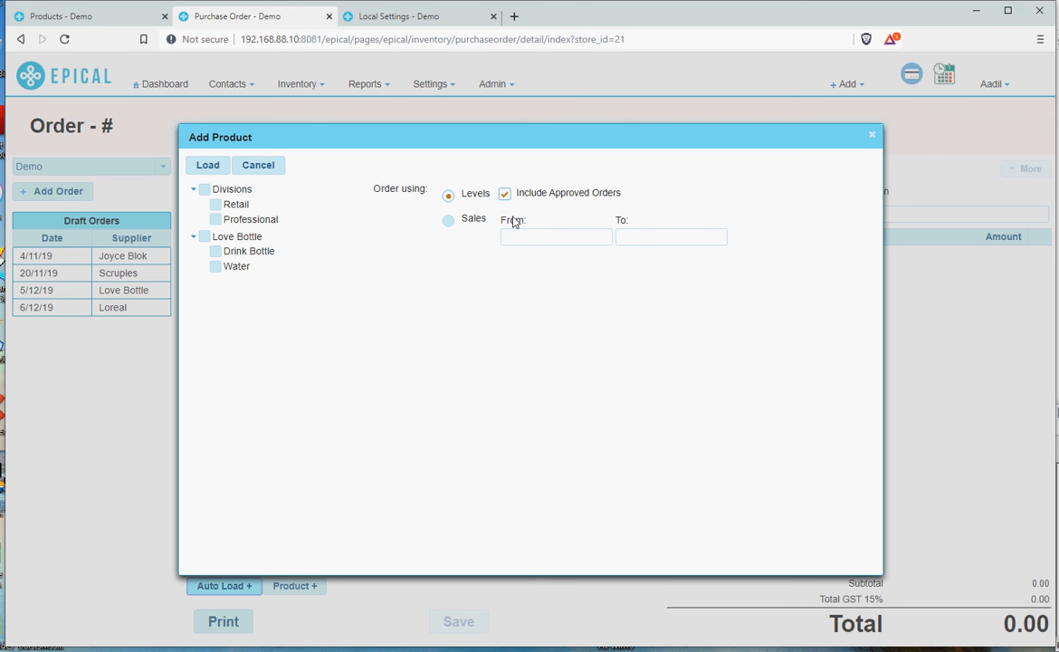
{"action": "left_click", "coordinate": [448, 221]}
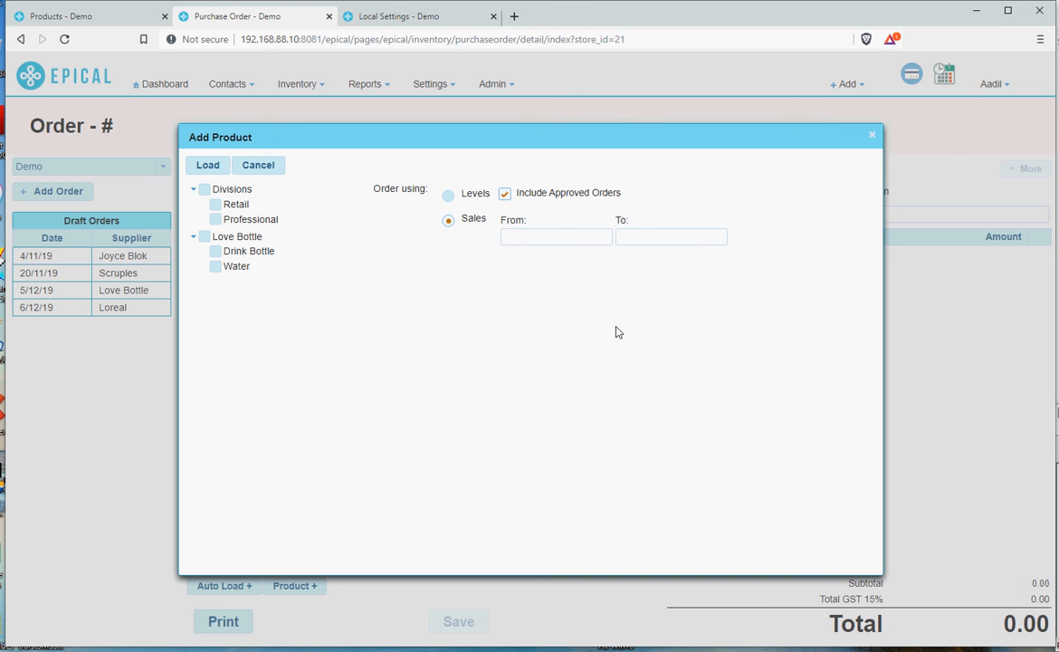
{"action": "left_click", "coordinate": [449, 199]}
{"action": "left_click", "coordinate": [206, 168]}
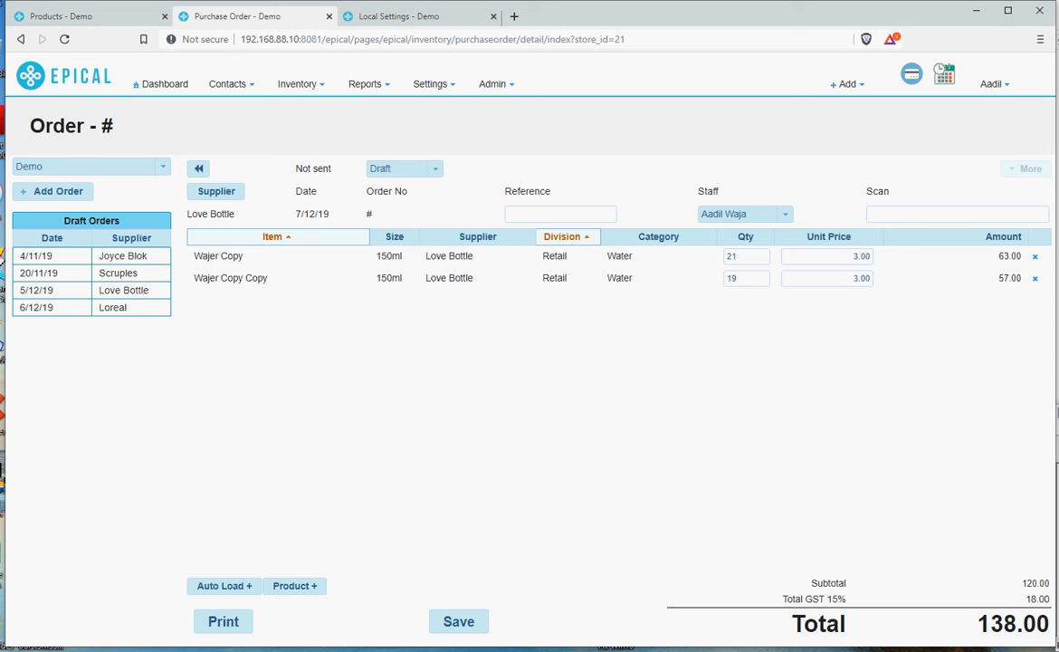
Add the Bottle Can product to the order and set its quantity to 4.
{"action": "left_click", "coordinate": [289, 591]}
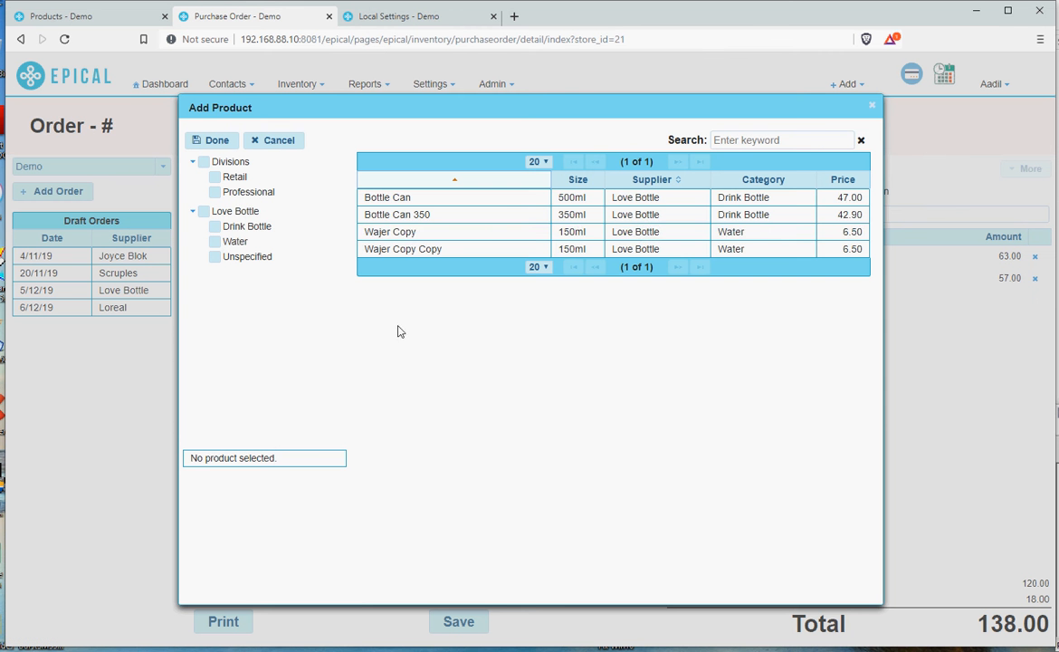
{"action": "left_click", "coordinate": [400, 205]}
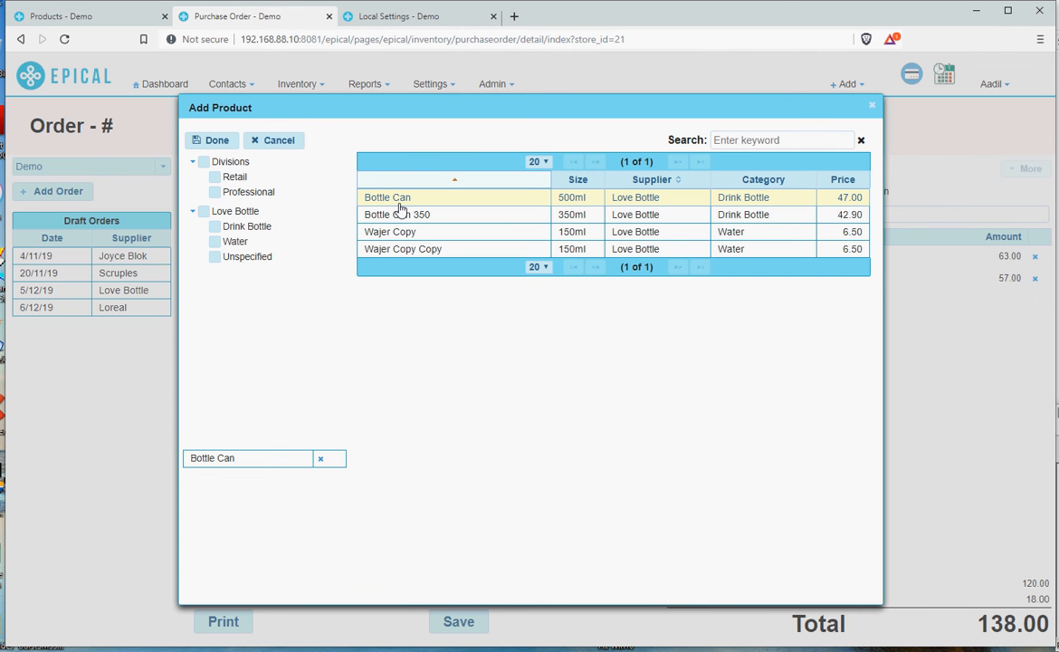
{"action": "left_click", "coordinate": [212, 143]}
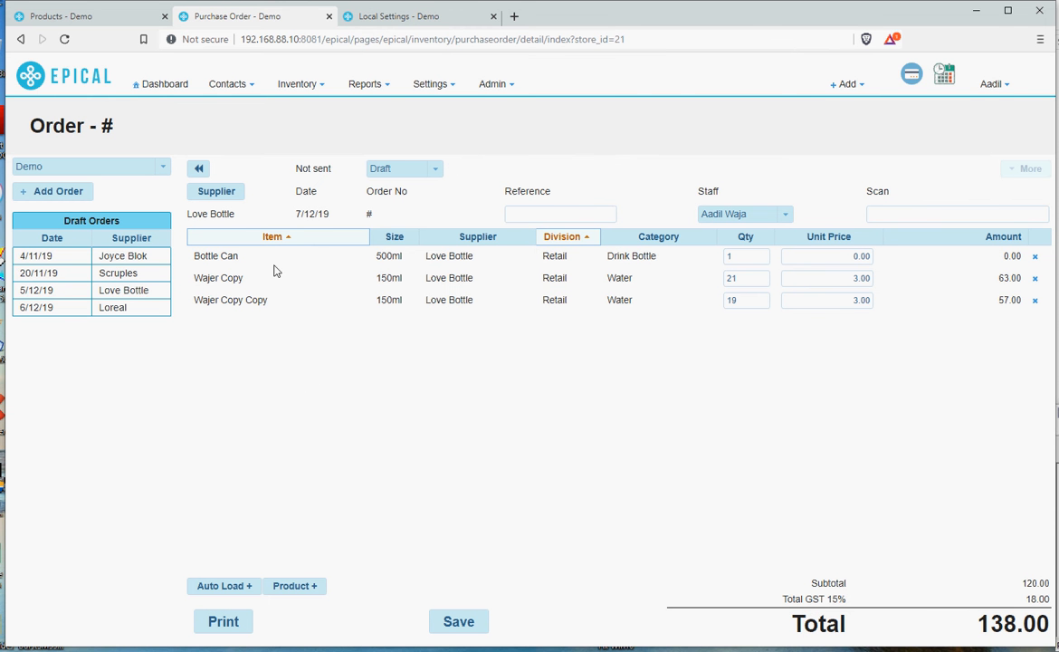
{"action": "left_click", "coordinate": [746, 255]}
{"action": "type", "text": "4"}
Add Bottle Can again as a duplicate entry on the order.
{"action": "left_click", "coordinate": [300, 598]}
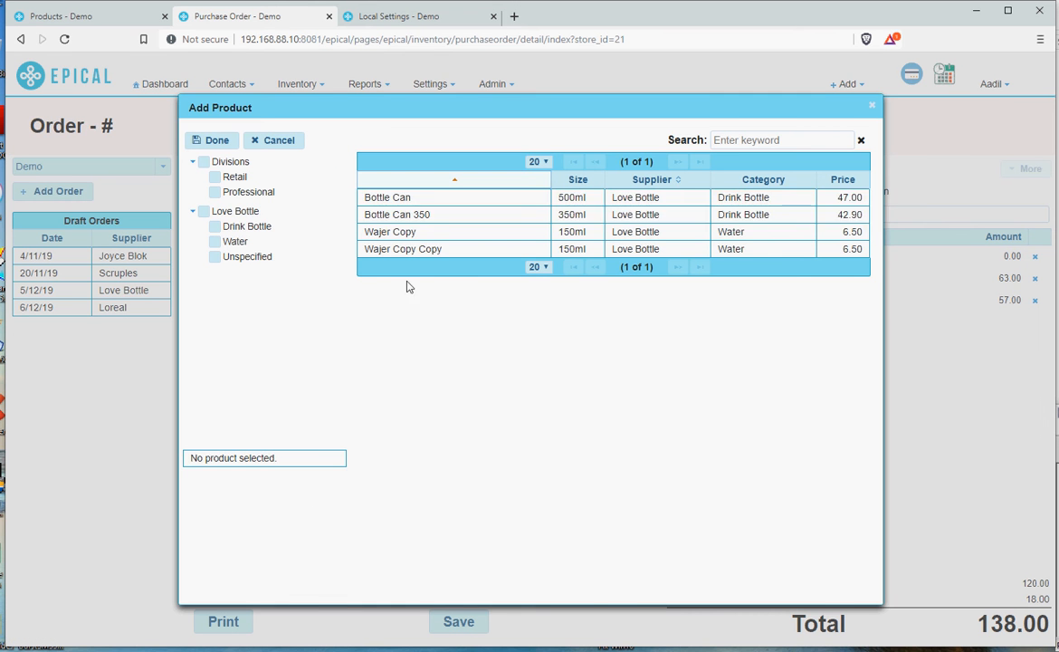
{"action": "left_click", "coordinate": [434, 199]}
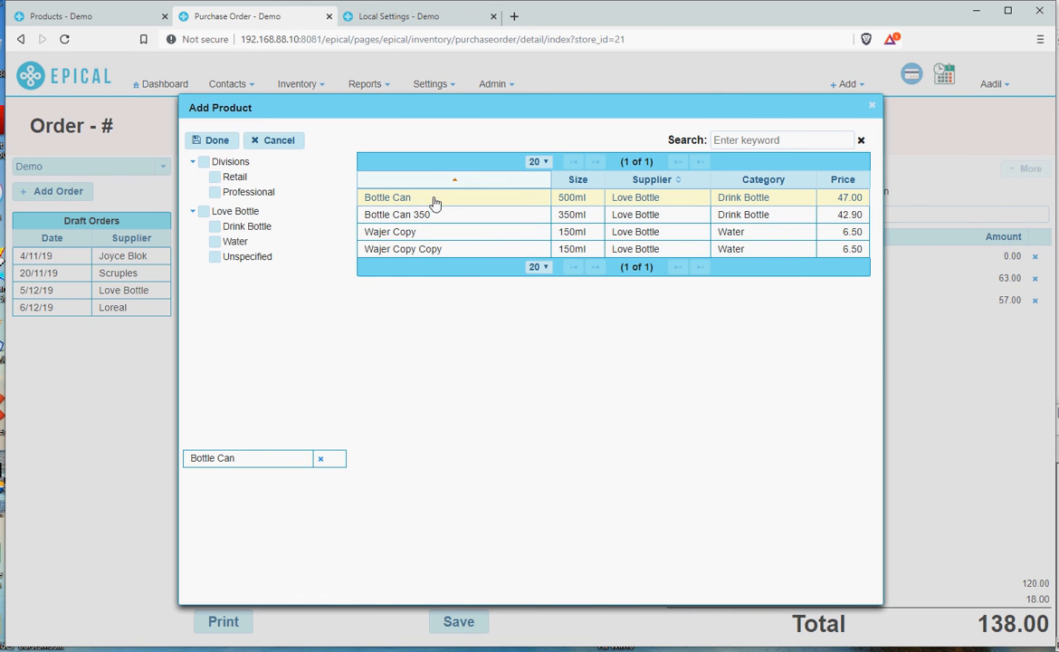
{"action": "left_click", "coordinate": [215, 143]}
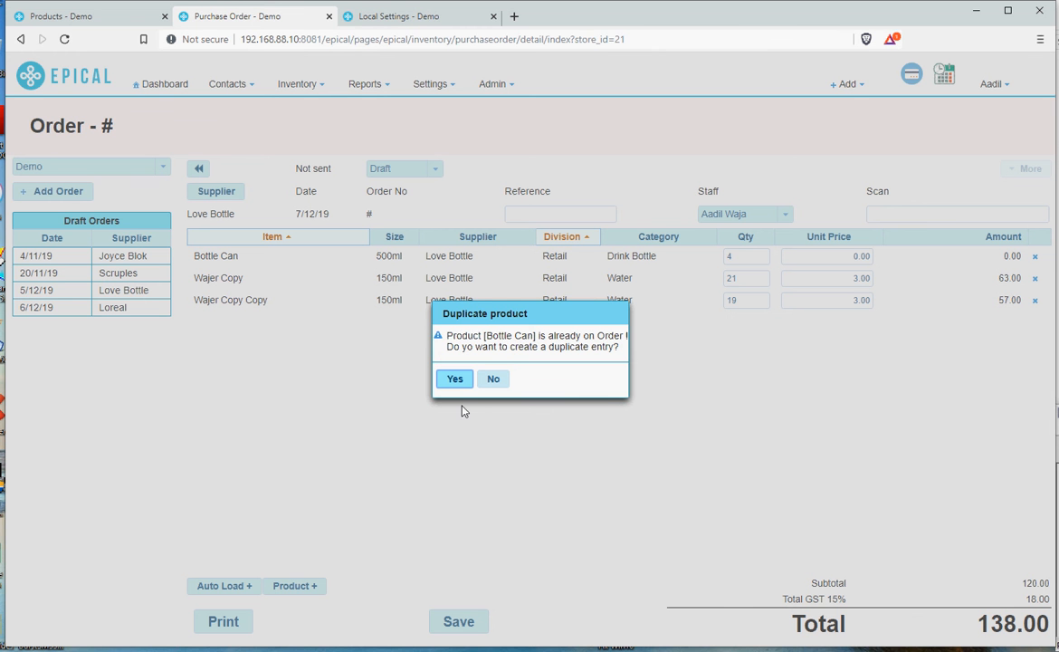
{"action": "left_click", "coordinate": [454, 378]}
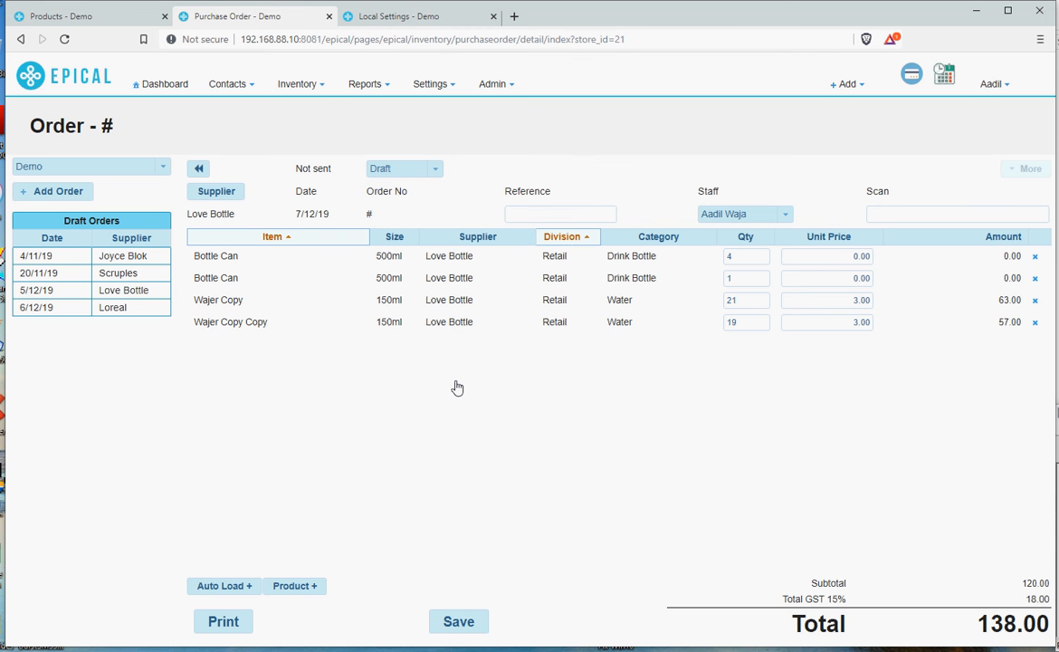
Set the quantity of the second Bottle Can line to 2.
{"action": "left_click", "coordinate": [748, 278]}
{"action": "double_click", "coordinate": [748, 278]}
{"action": "type", "text": "2"}
Set the unit prices of the two Bottle Can lines to 4.00 and 1.50.
{"action": "left_click", "coordinate": [832, 257]}
{"action": "double_click", "coordinate": [833, 257]}
{"action": "type", "text": "4"}
{"action": "left_click", "coordinate": [839, 277]}
{"action": "type", "text": "1"}
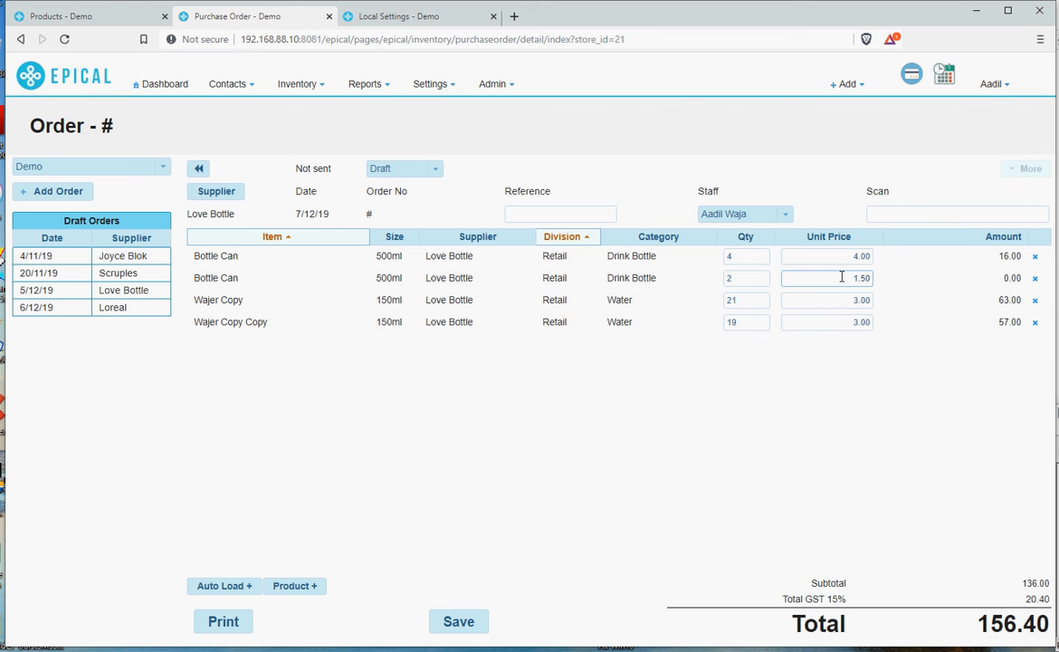
{"action": "type", "text": ".50"}
{"action": "left_click", "coordinate": [816, 416]}
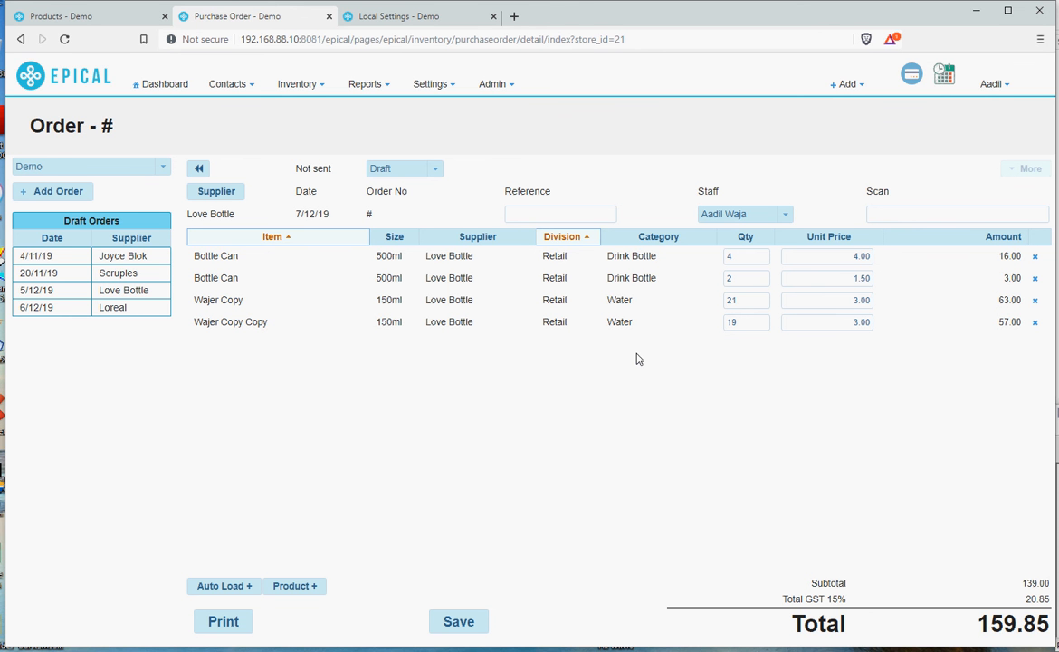
Save the purchase order.
{"action": "left_click", "coordinate": [532, 215]}
{"action": "left_click", "coordinate": [455, 623]}
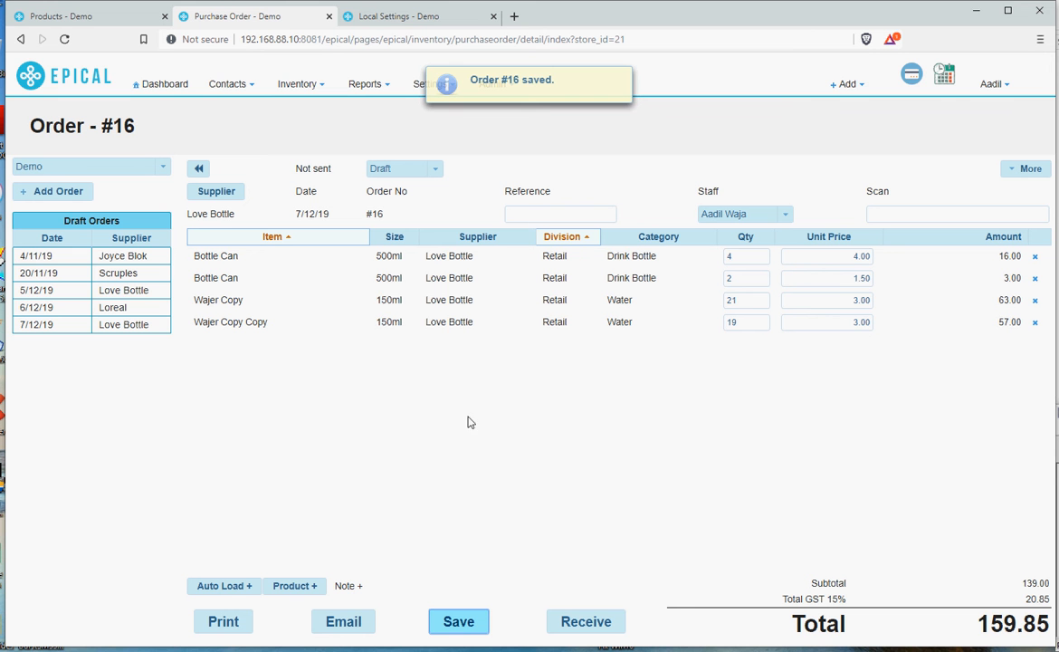
Add the note "Hi this is my first order" to the order.
{"action": "left_click", "coordinate": [349, 588]}
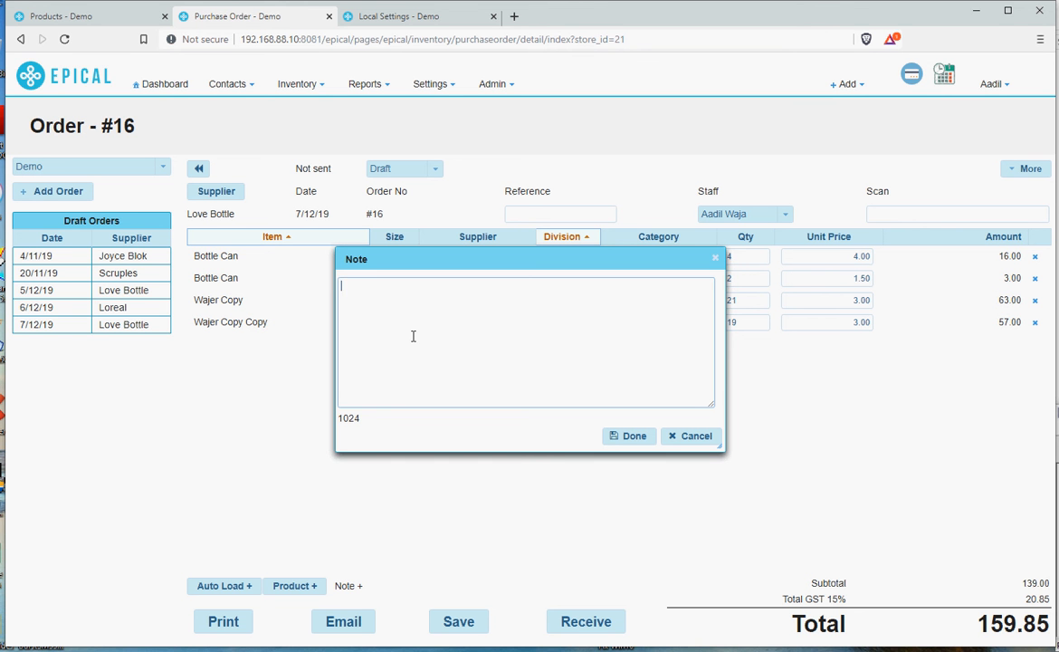
{"action": "type", "text": "this is my first order"}
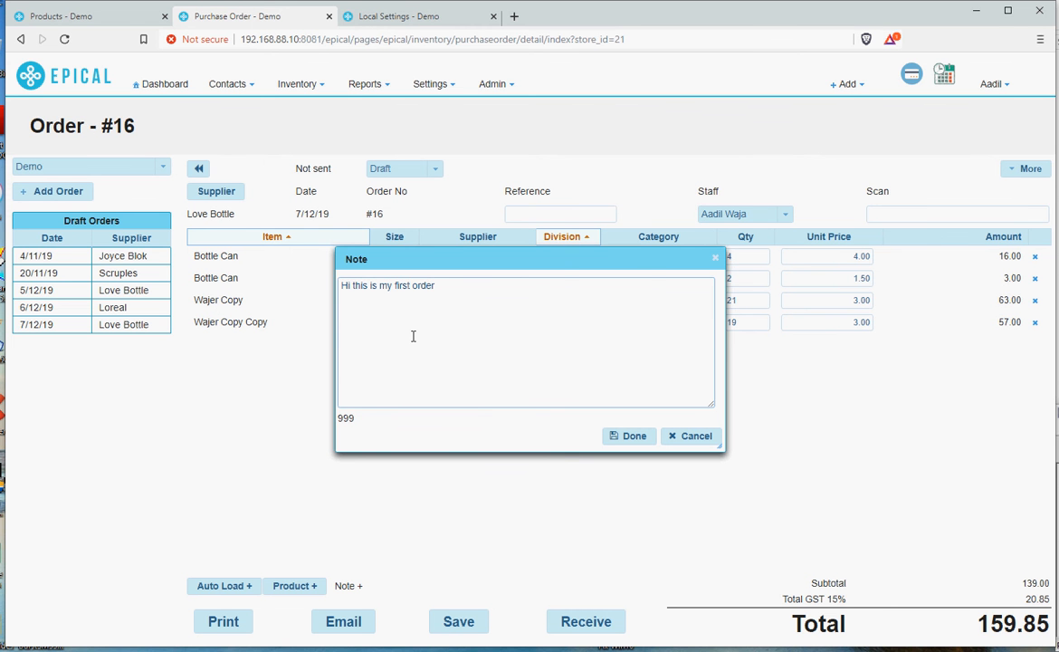
{"action": "left_click", "coordinate": [627, 437]}
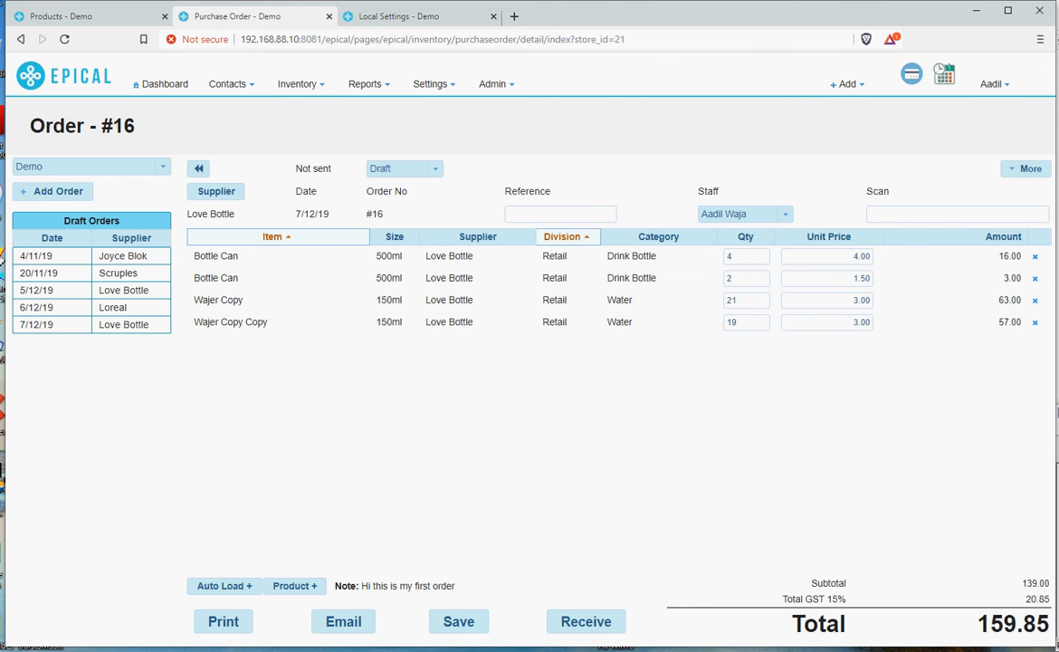
{"action": "left_click", "coordinate": [1014, 169]}
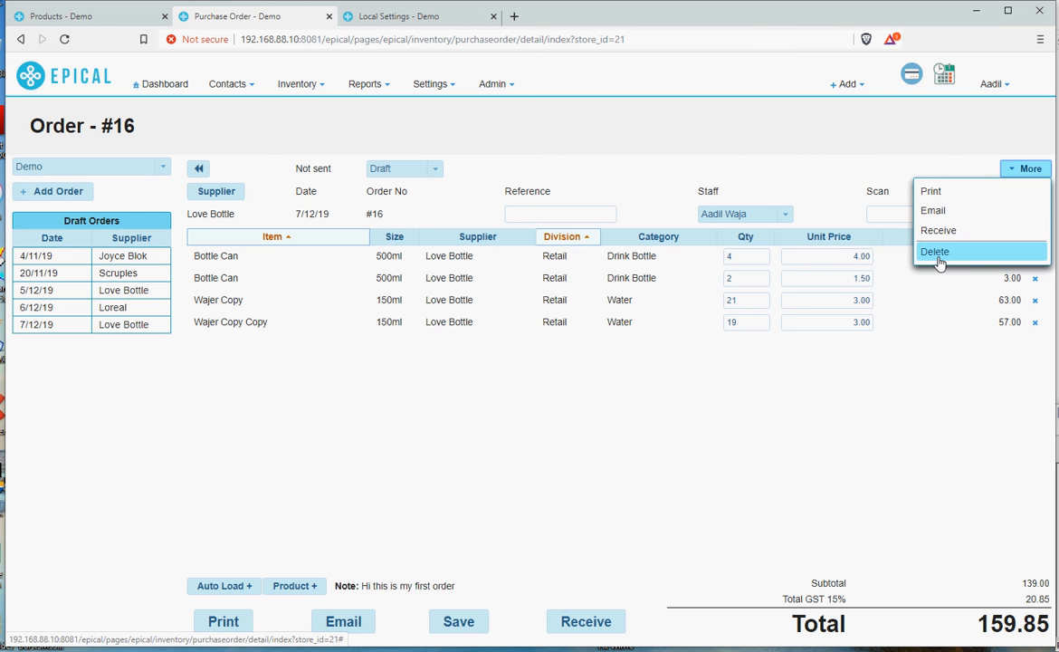
{"action": "left_click", "coordinate": [758, 433]}
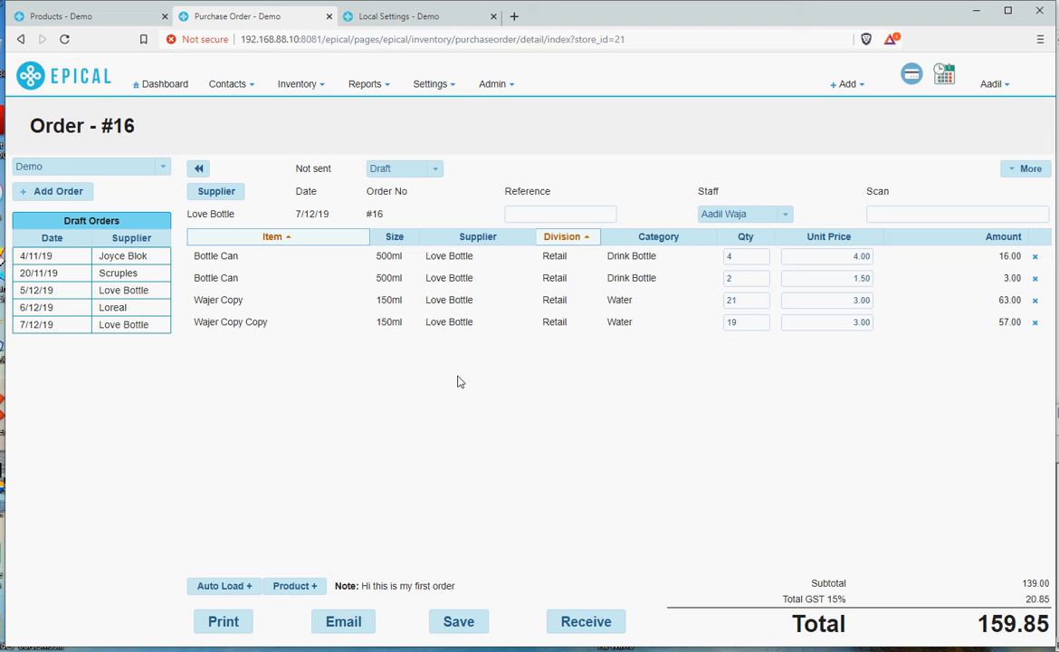
Set order #16's status to Approved and save the order.
{"action": "left_click", "coordinate": [435, 172]}
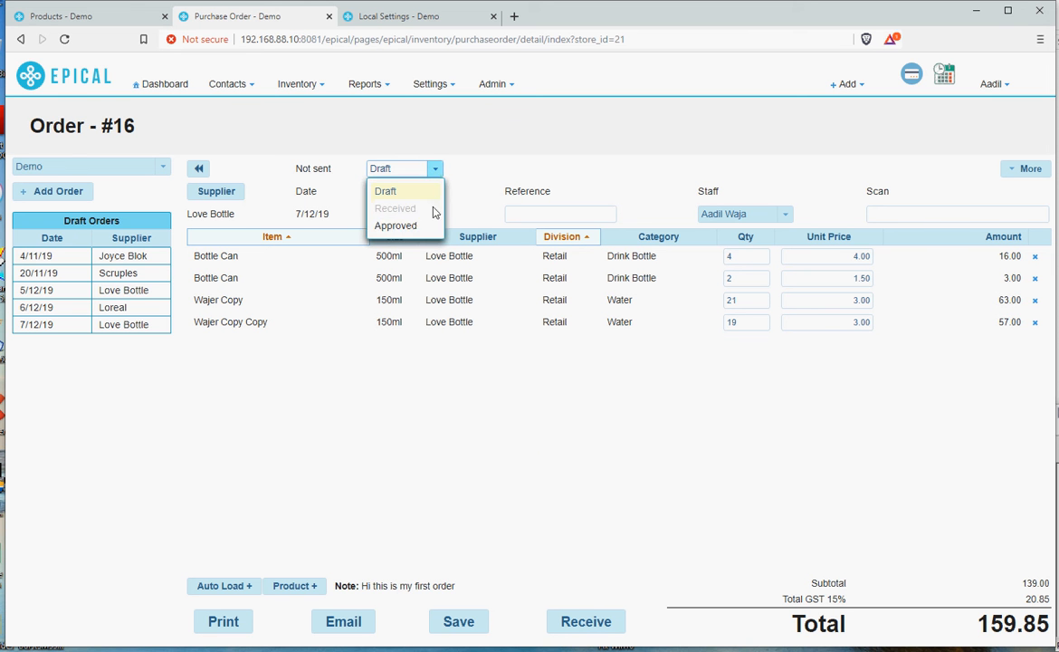
{"action": "left_click", "coordinate": [416, 233]}
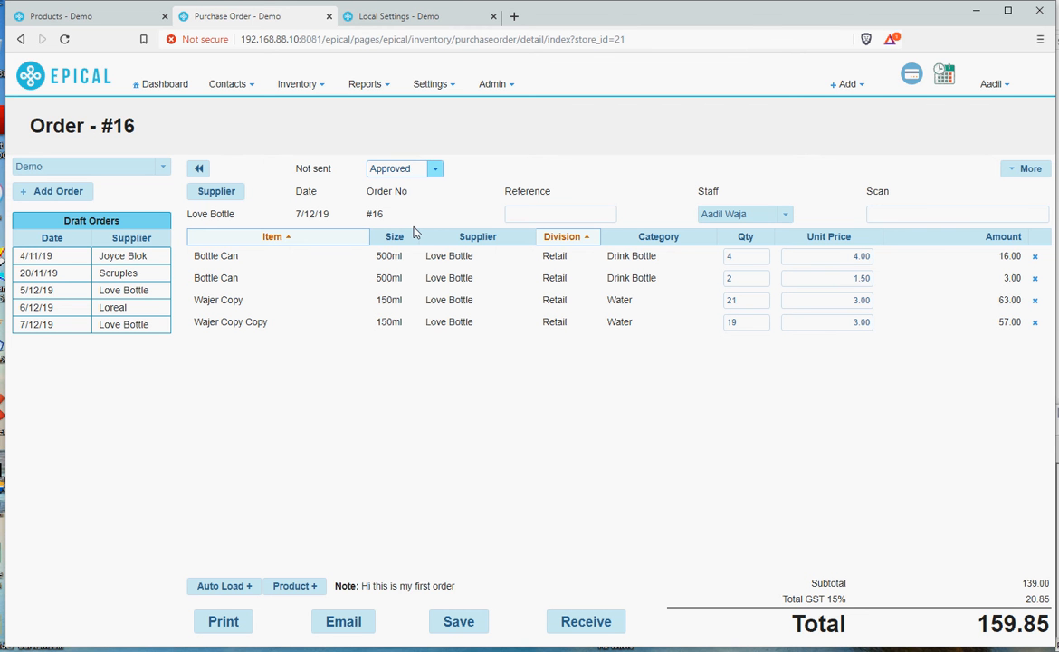
{"action": "left_click", "coordinate": [459, 623]}
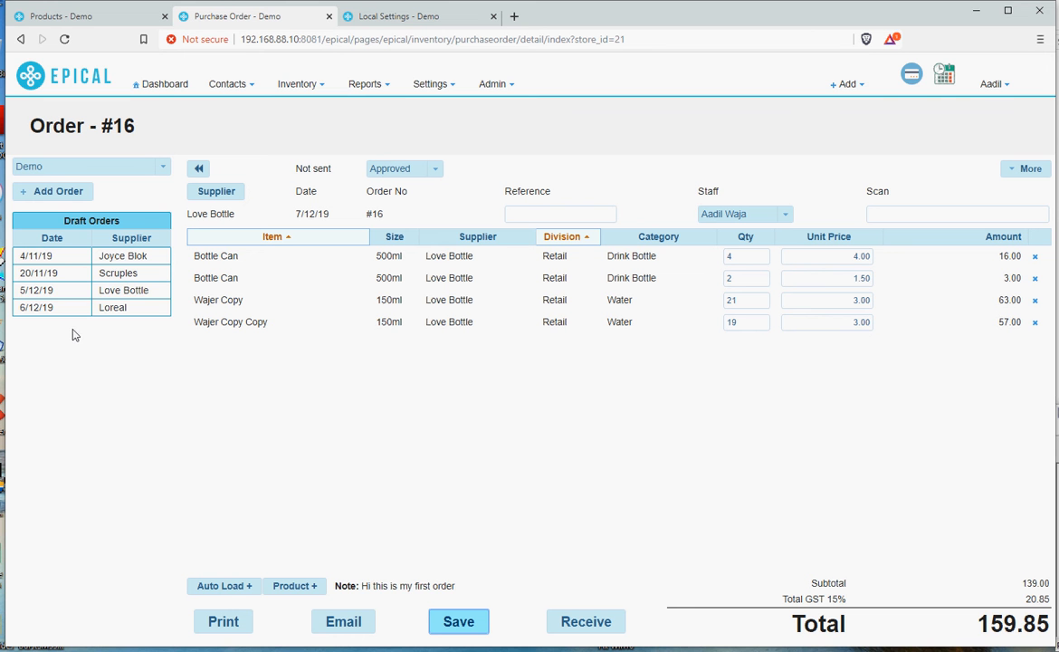
{"action": "left_click", "coordinate": [76, 260]}
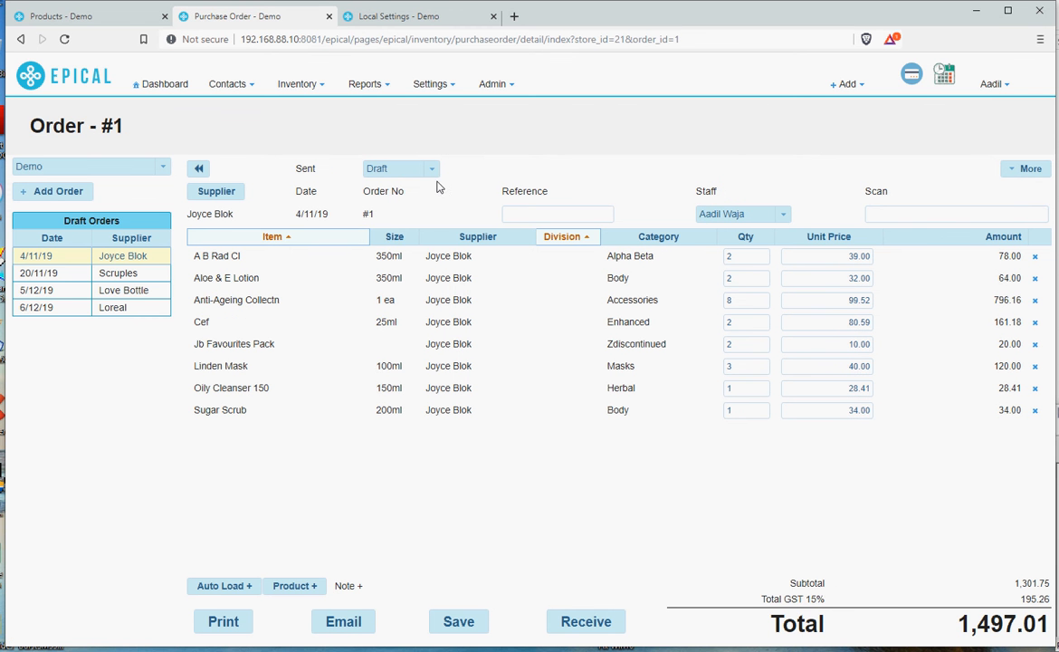
{"action": "left_click", "coordinate": [431, 175]}
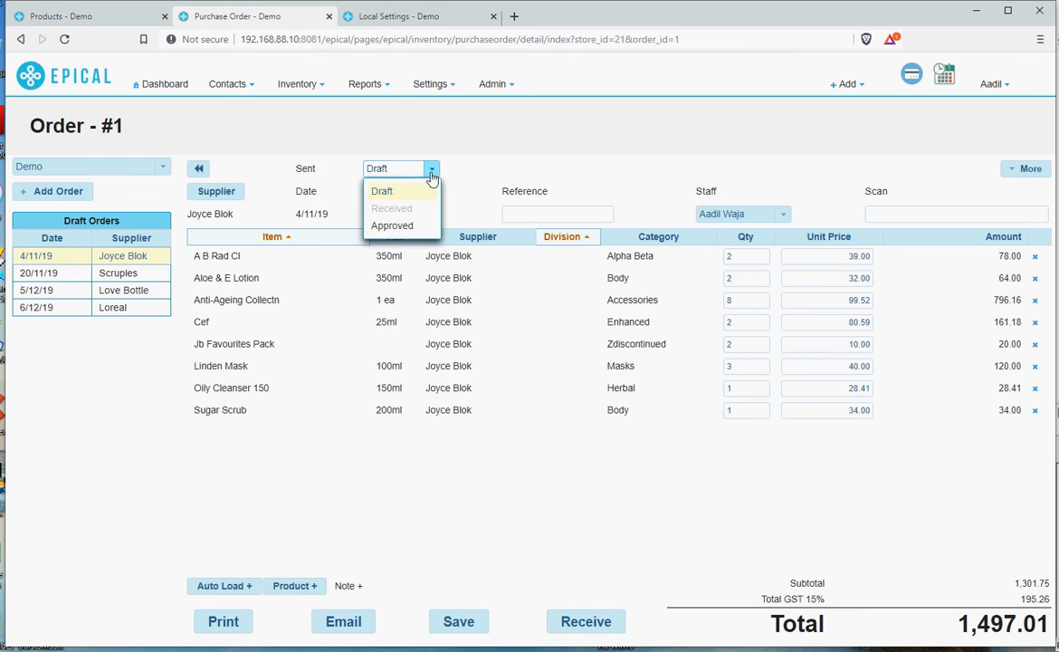
{"action": "left_click", "coordinate": [404, 228]}
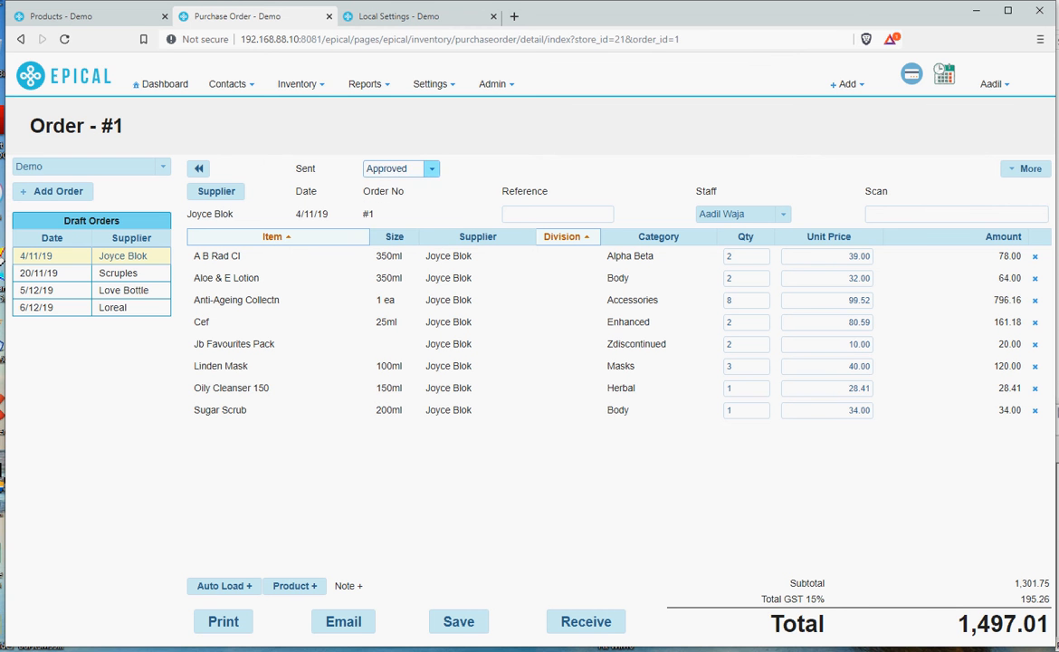
{"action": "left_click", "coordinate": [464, 624]}
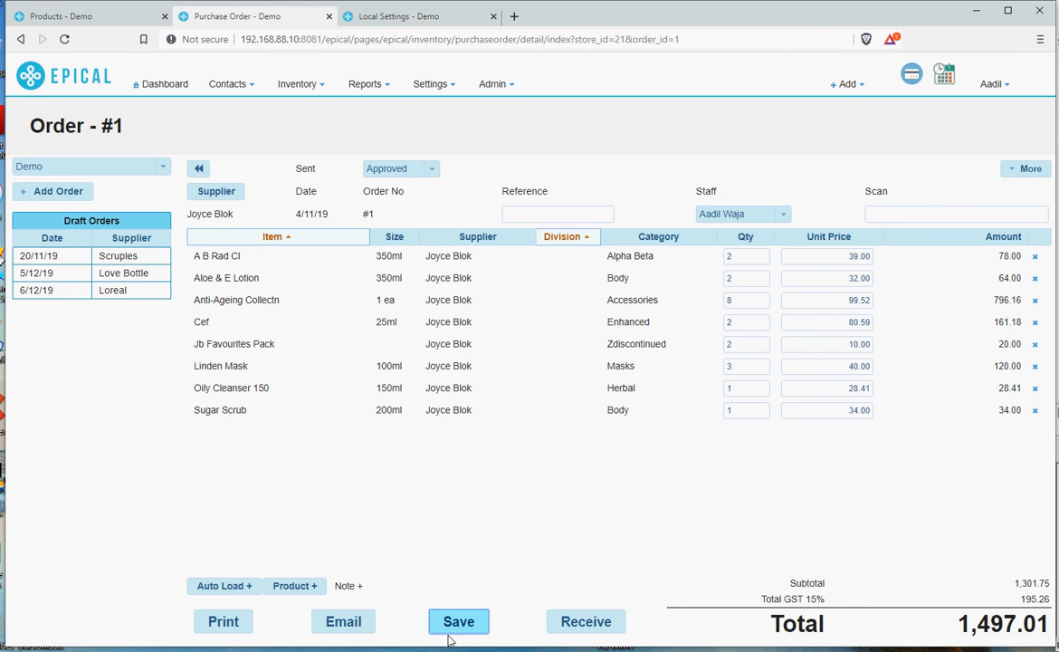
Reopen order #16 from the orders list and preview its printout, then cancel printing.
{"action": "left_click", "coordinate": [201, 173]}
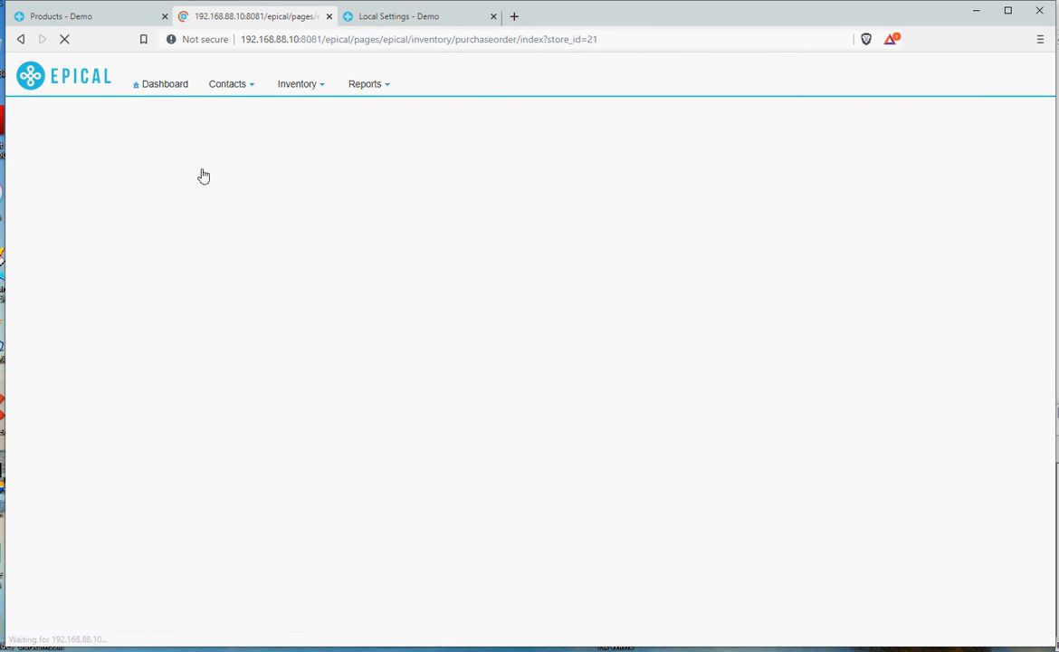
{"action": "left_click", "coordinate": [395, 525]}
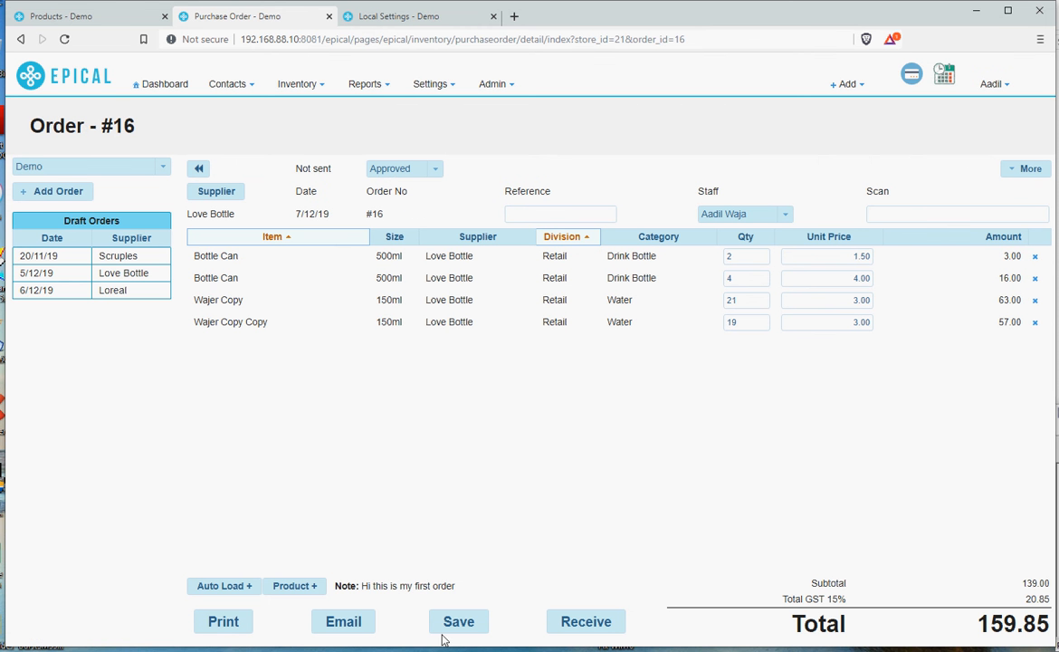
{"action": "left_click", "coordinate": [224, 624]}
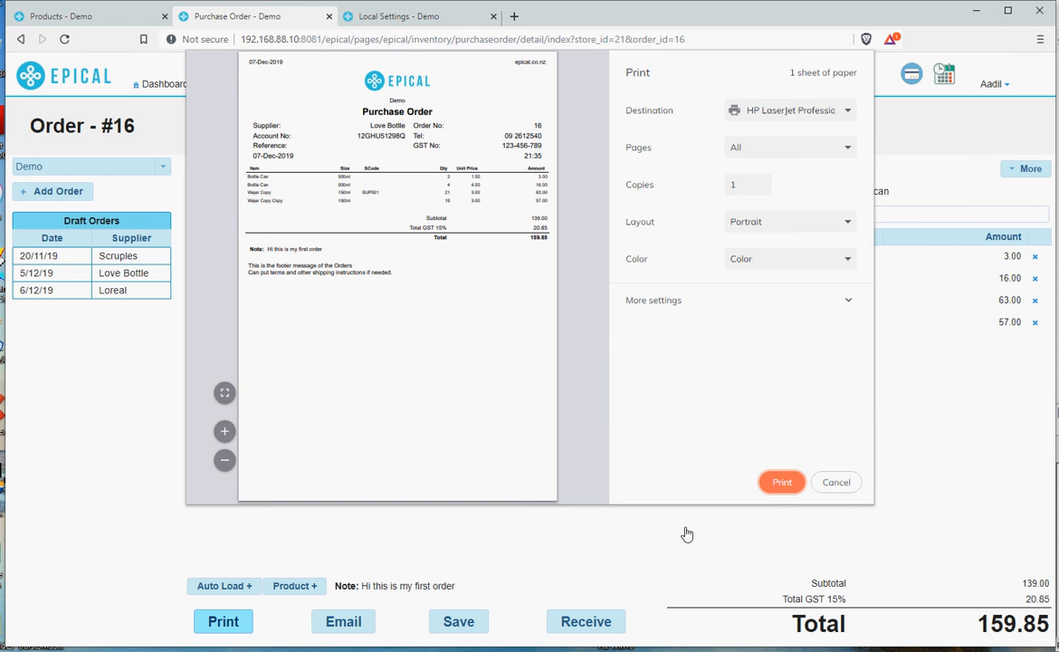
{"action": "left_click", "coordinate": [834, 487]}
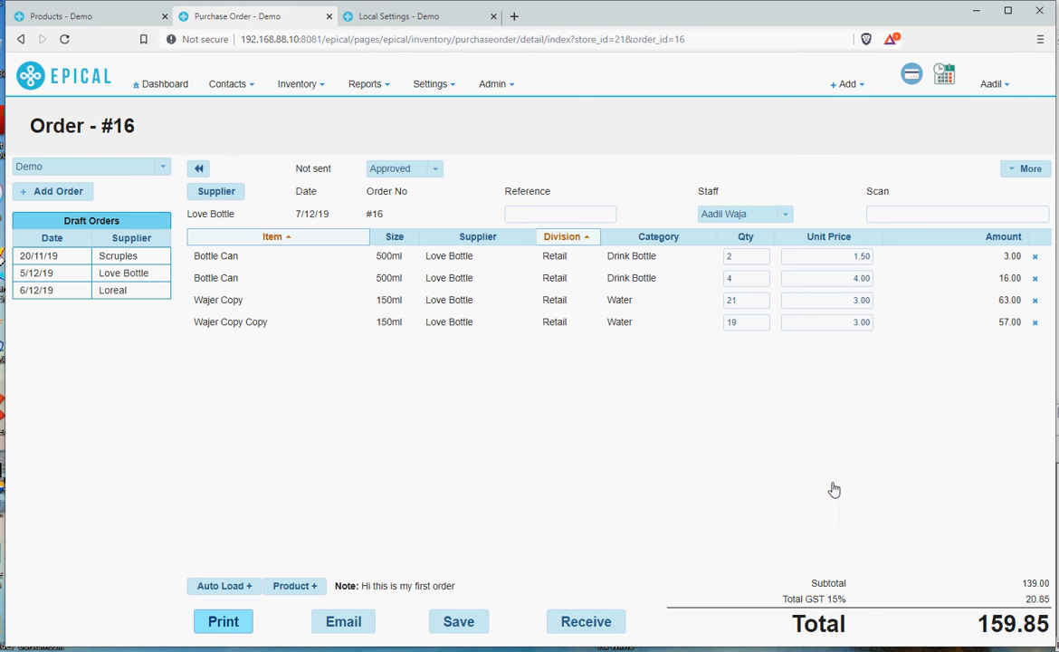
Email order #16 to the supplier's work e-mail address.
{"action": "left_click", "coordinate": [338, 626]}
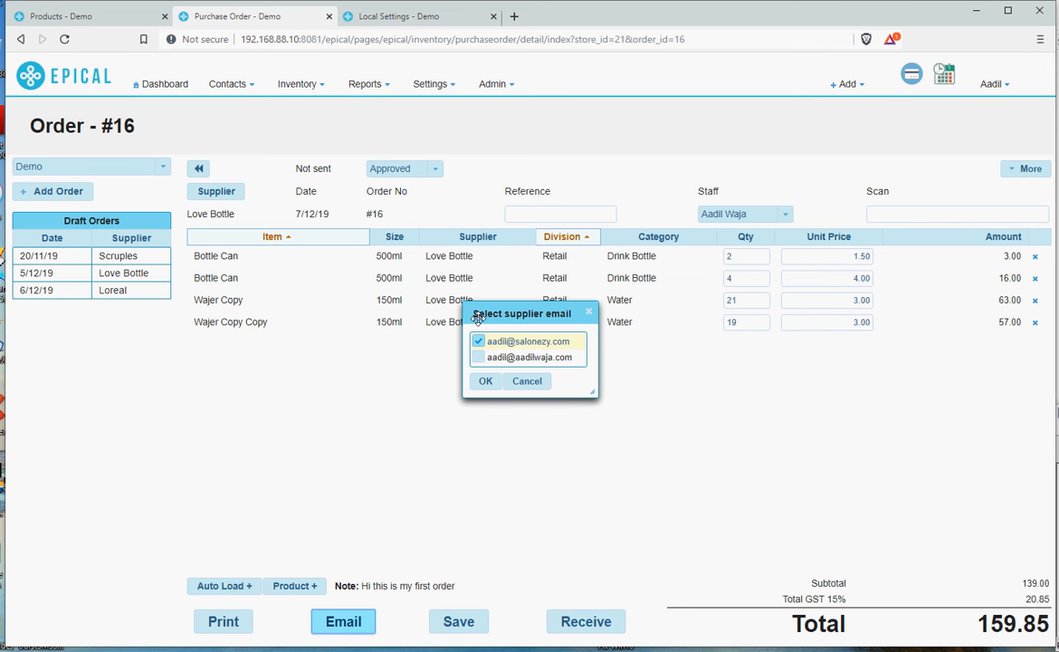
{"action": "left_click", "coordinate": [485, 383]}
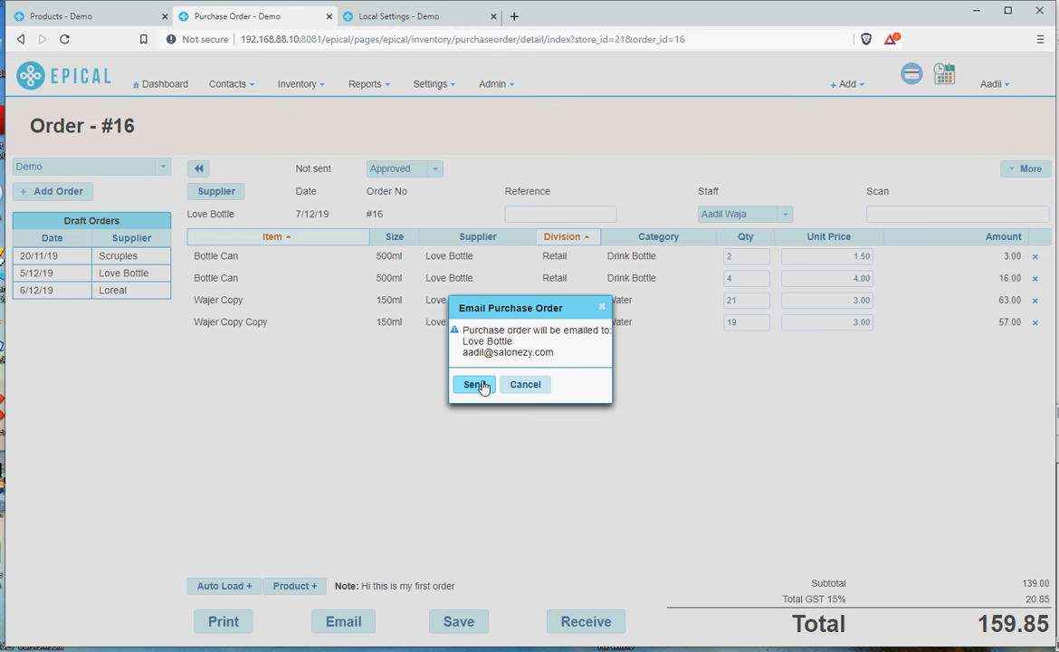
{"action": "left_click", "coordinate": [483, 384]}
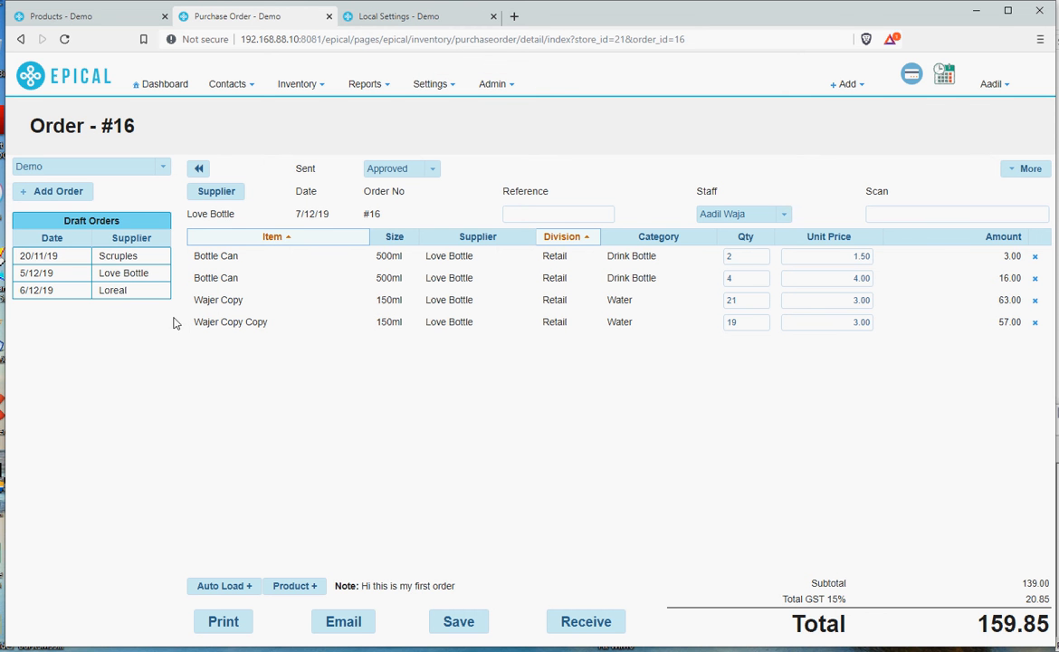
Filter the orders list to Approved orders and reopen order #16.
{"action": "left_click", "coordinate": [199, 170]}
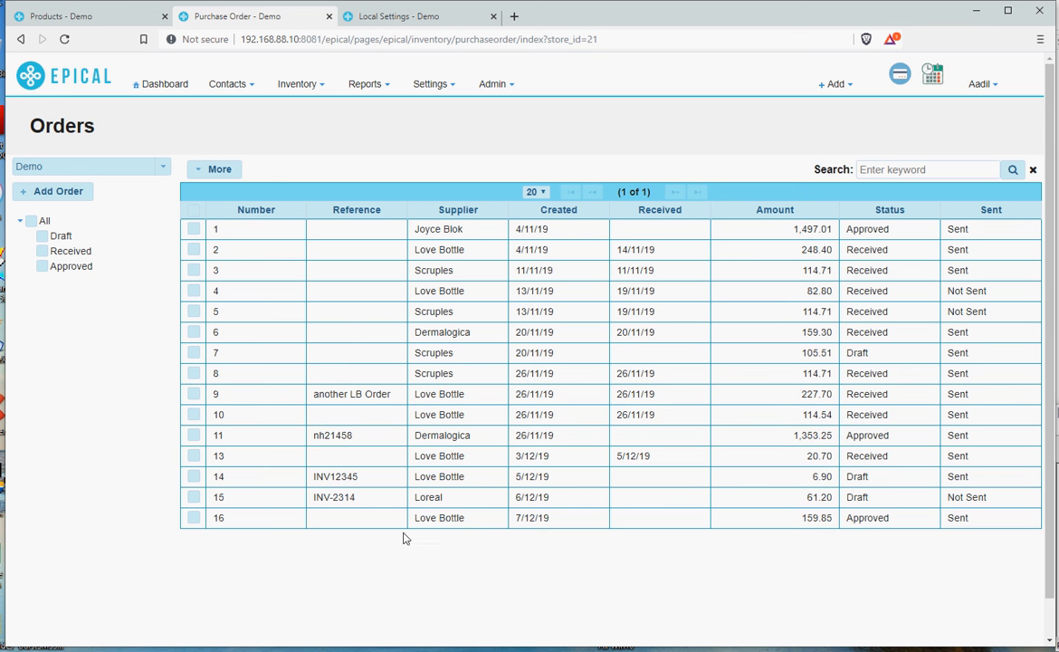
{"action": "left_click", "coordinate": [42, 267]}
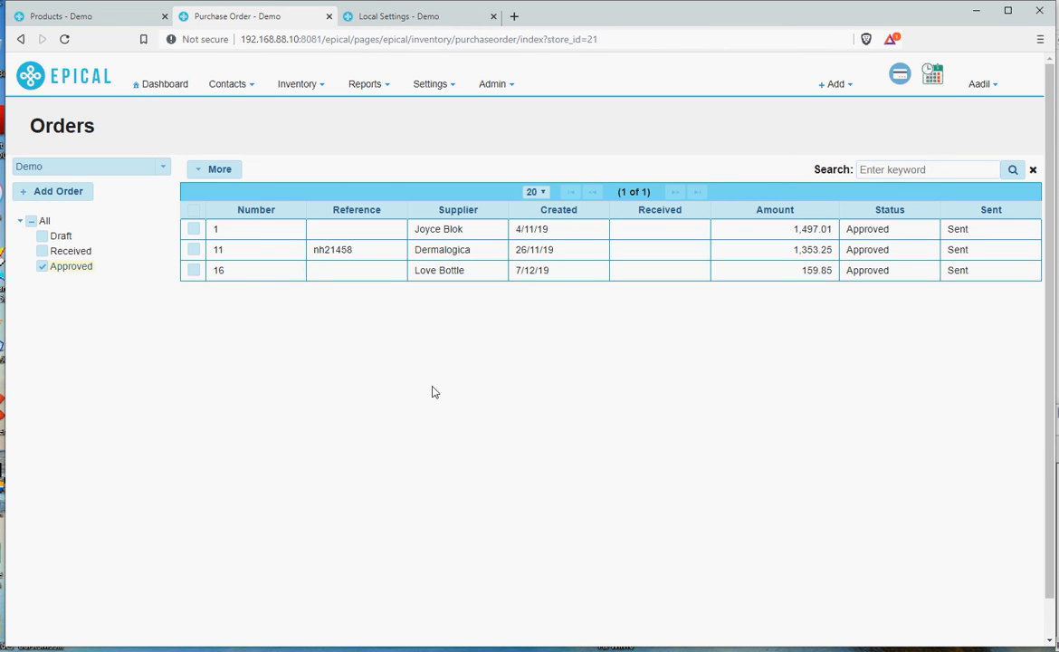
{"action": "left_click", "coordinate": [349, 272]}
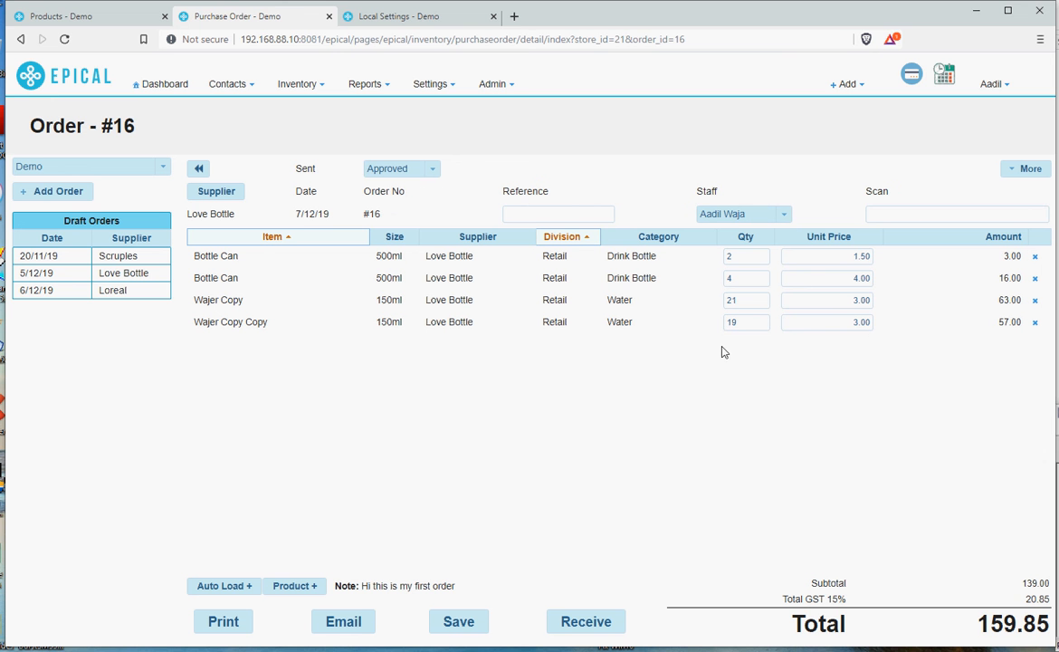
Receive order #16's products into stock.
{"action": "left_click", "coordinate": [844, 255]}
{"action": "left_click", "coordinate": [746, 324]}
{"action": "left_click", "coordinate": [591, 625]}
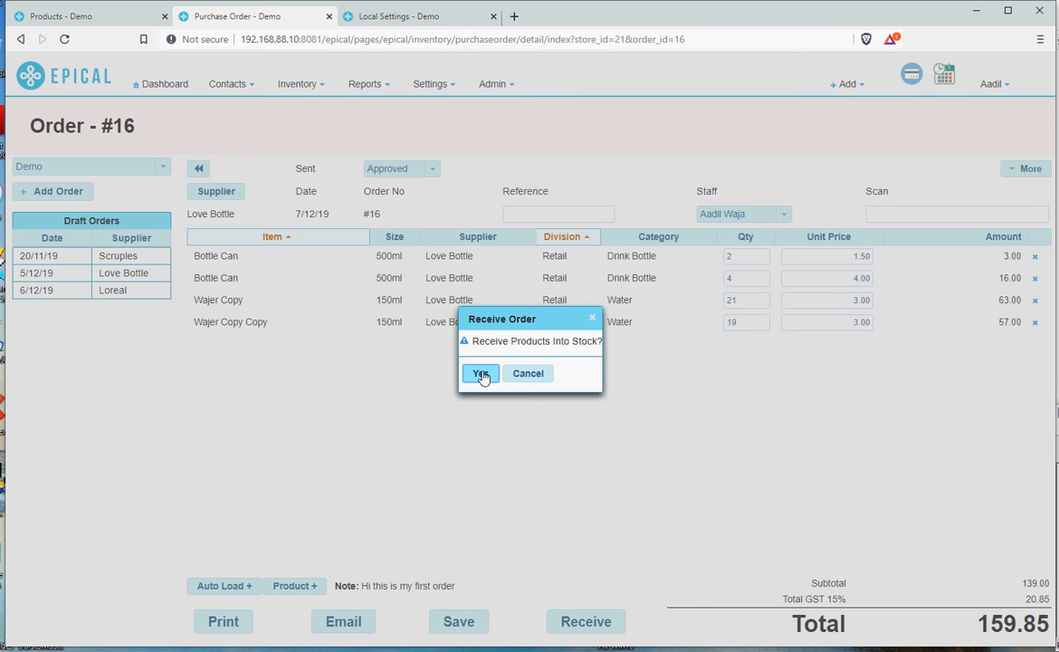
{"action": "left_click", "coordinate": [481, 374]}
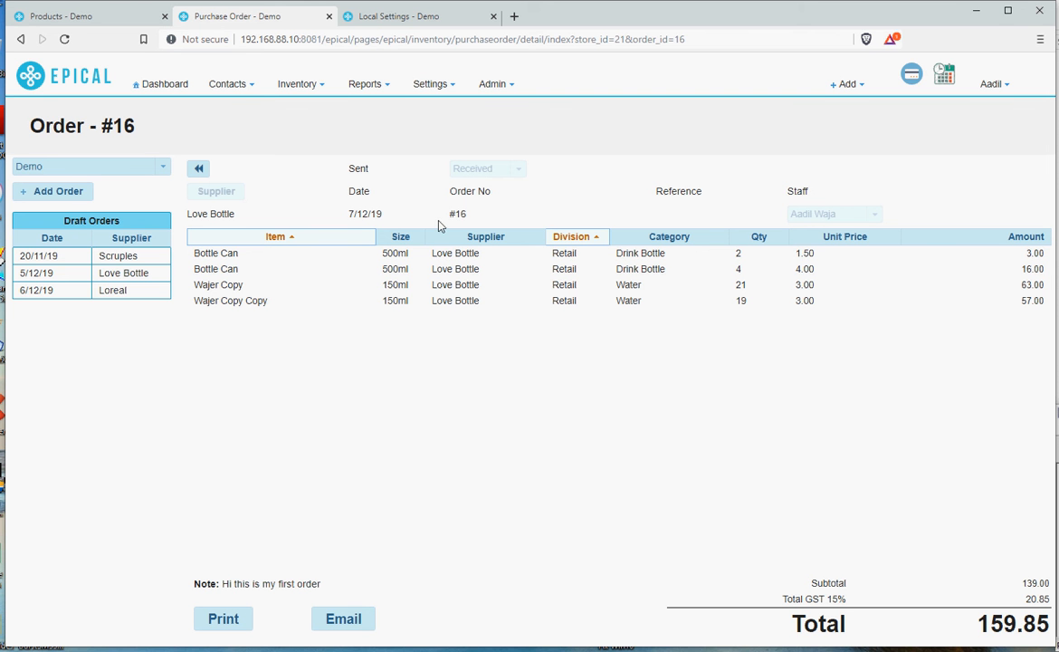
Open the Wajer Copy product to review its stock history, then return to the order.
{"action": "left_click", "coordinate": [208, 288]}
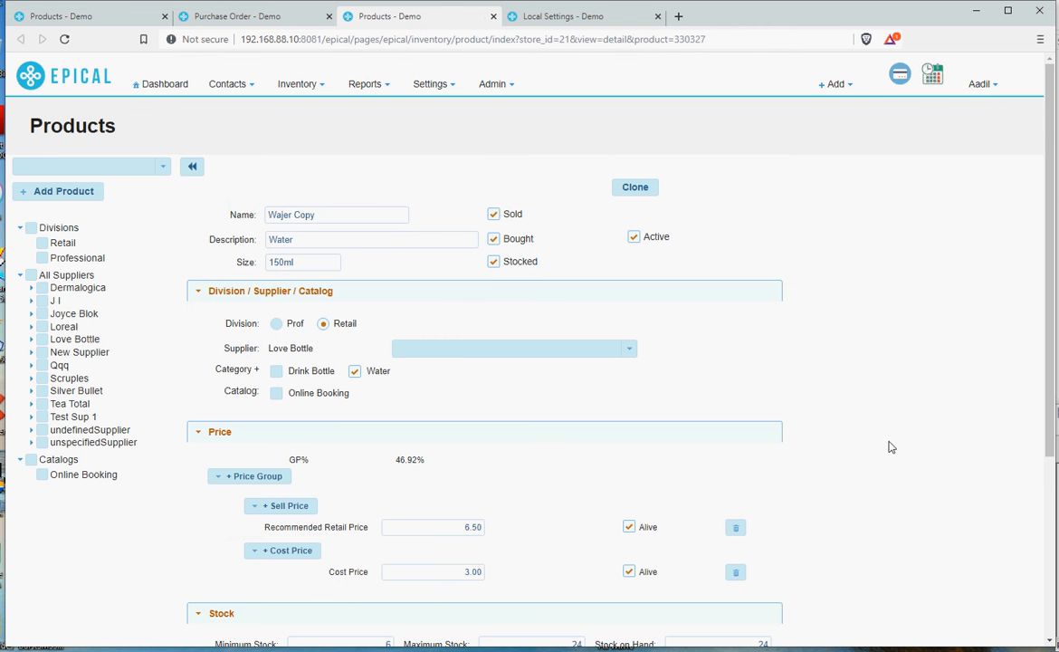
{"action": "scroll", "coordinate": [831, 445], "scroll_direction": "down", "scroll_amount": 3}
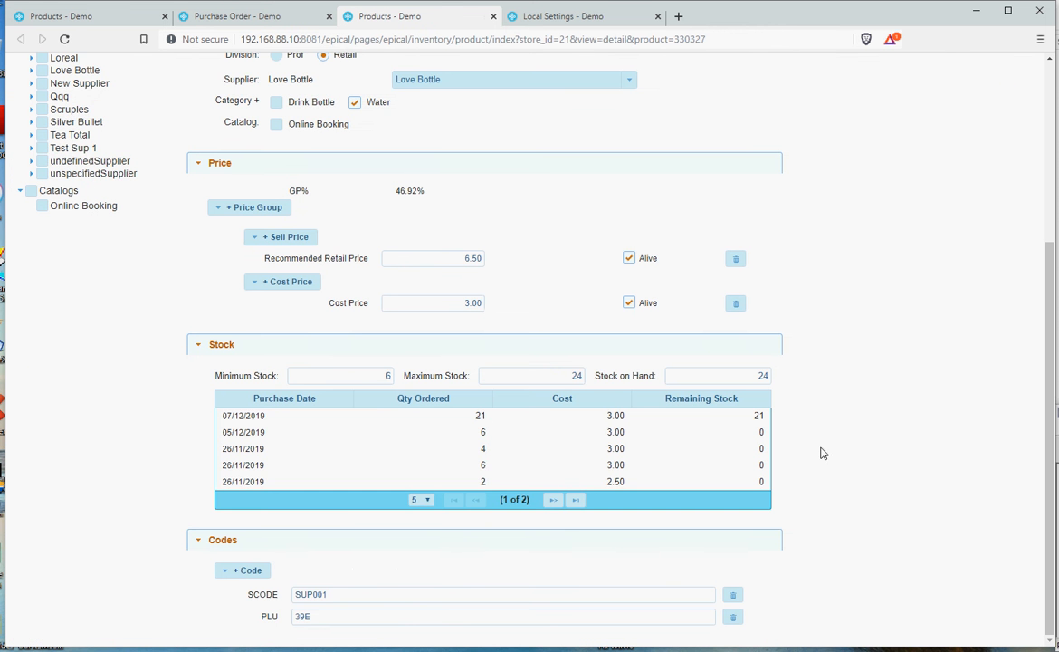
{"action": "scroll", "coordinate": [546, 312], "scroll_direction": "up", "scroll_amount": 3}
{"action": "scroll", "coordinate": [545, 312], "scroll_direction": "down", "scroll_amount": 3}
{"action": "left_click", "coordinate": [231, 18]}
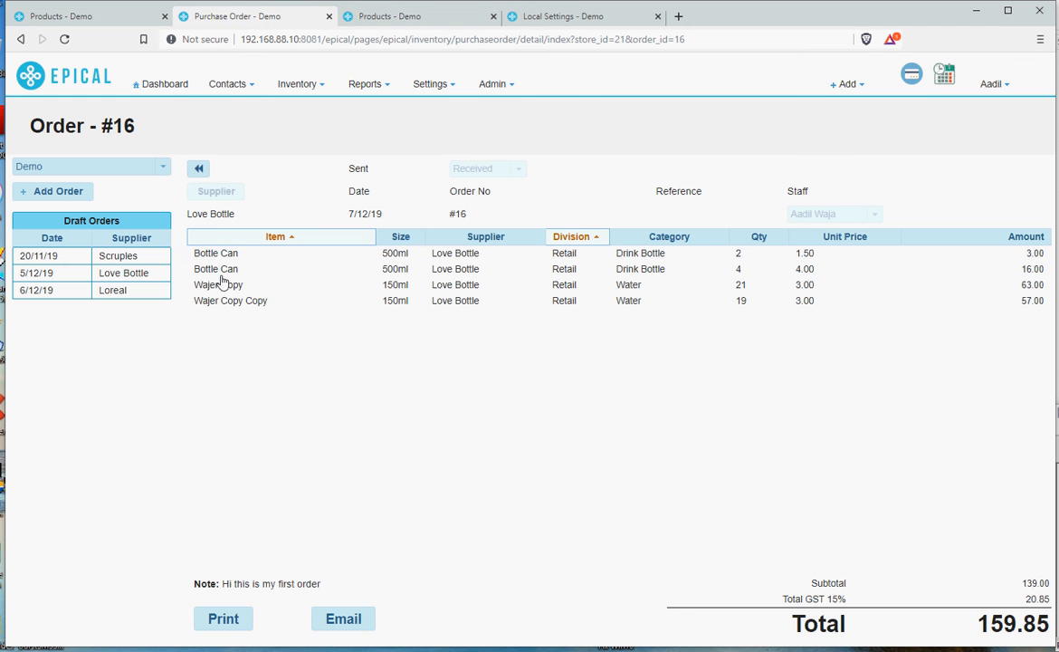
Open the Love Bottle supplier's details to review them, then close the dialog.
{"action": "left_click", "coordinate": [211, 215]}
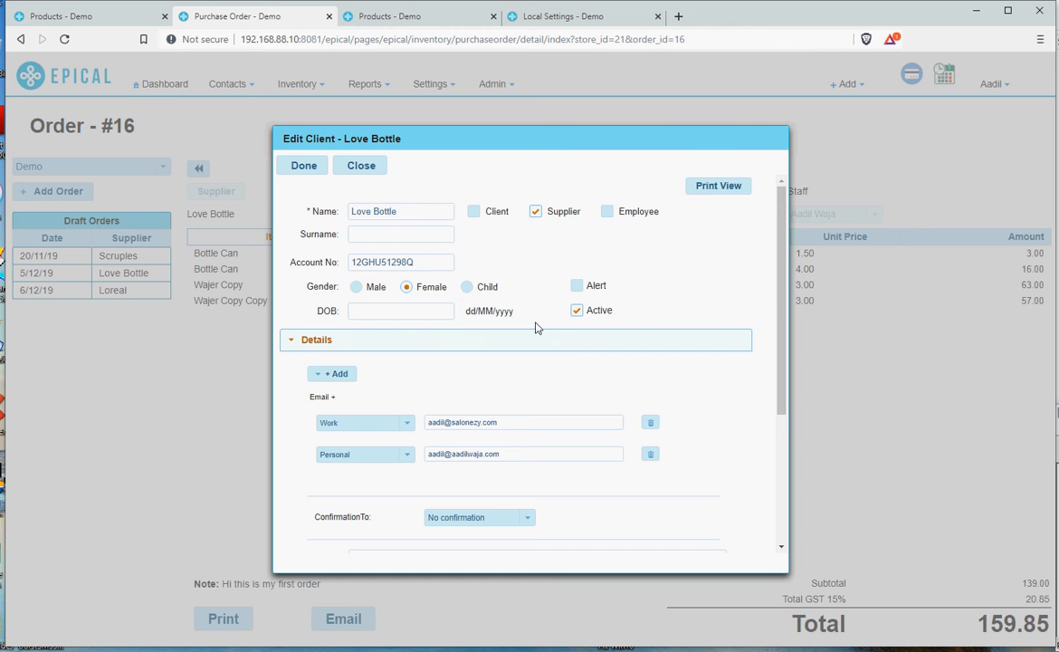
{"action": "scroll", "coordinate": [537, 323], "scroll_direction": "down", "scroll_amount": 3}
{"action": "scroll", "coordinate": [534, 326], "scroll_direction": "up", "scroll_amount": 3}
{"action": "scroll", "coordinate": [529, 342], "scroll_direction": "down", "scroll_amount": 1}
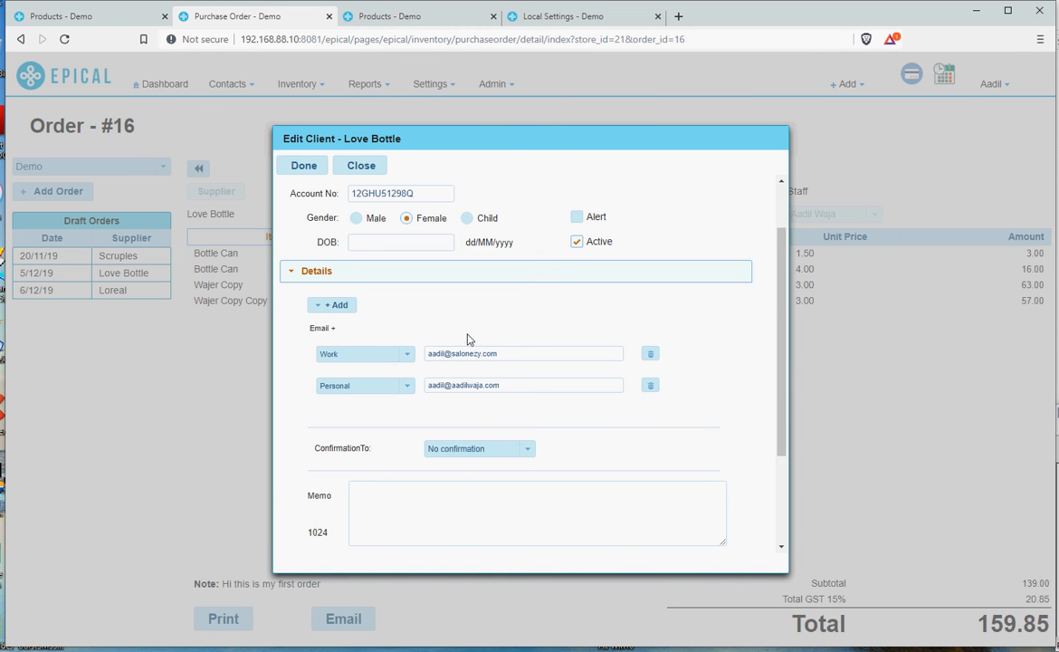
{"action": "scroll", "coordinate": [465, 398], "scroll_direction": "down", "scroll_amount": 3}
{"action": "scroll", "coordinate": [464, 409], "scroll_direction": "up", "scroll_amount": 5}
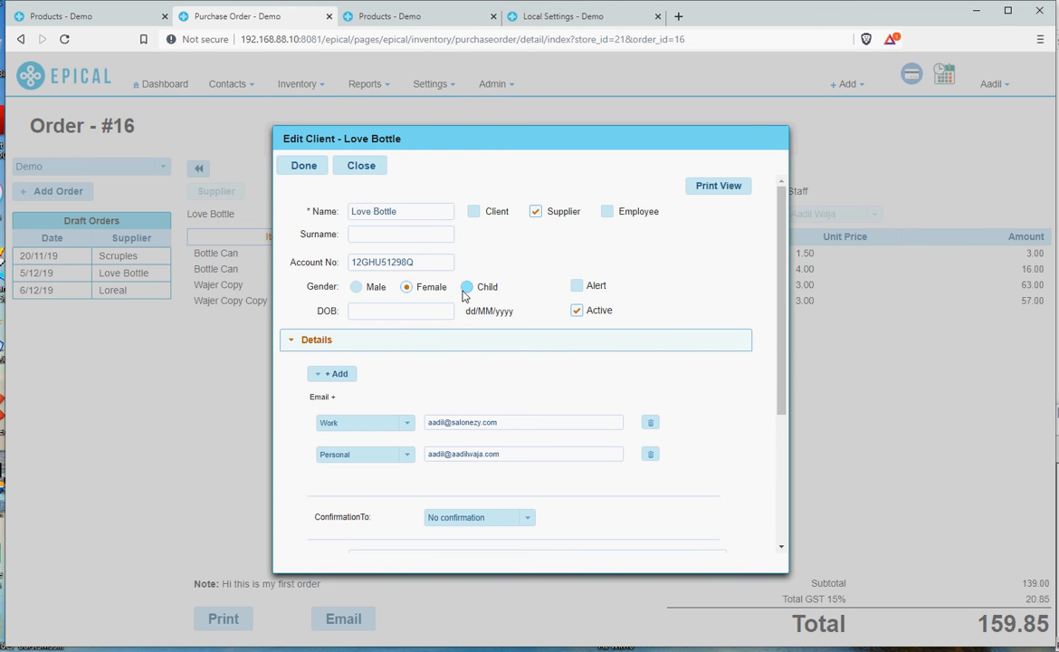
{"action": "left_click", "coordinate": [429, 263]}
{"action": "left_click", "coordinate": [359, 167]}
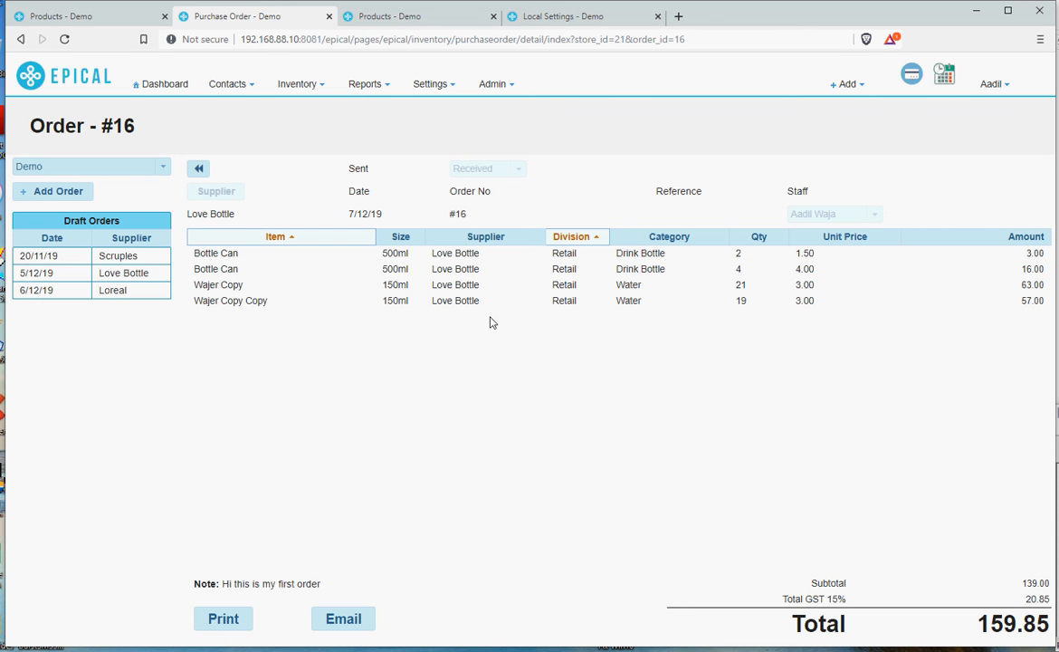
Toggle the order lines' sorting by item name descending and back to ascending.
{"action": "left_click", "coordinate": [239, 238]}
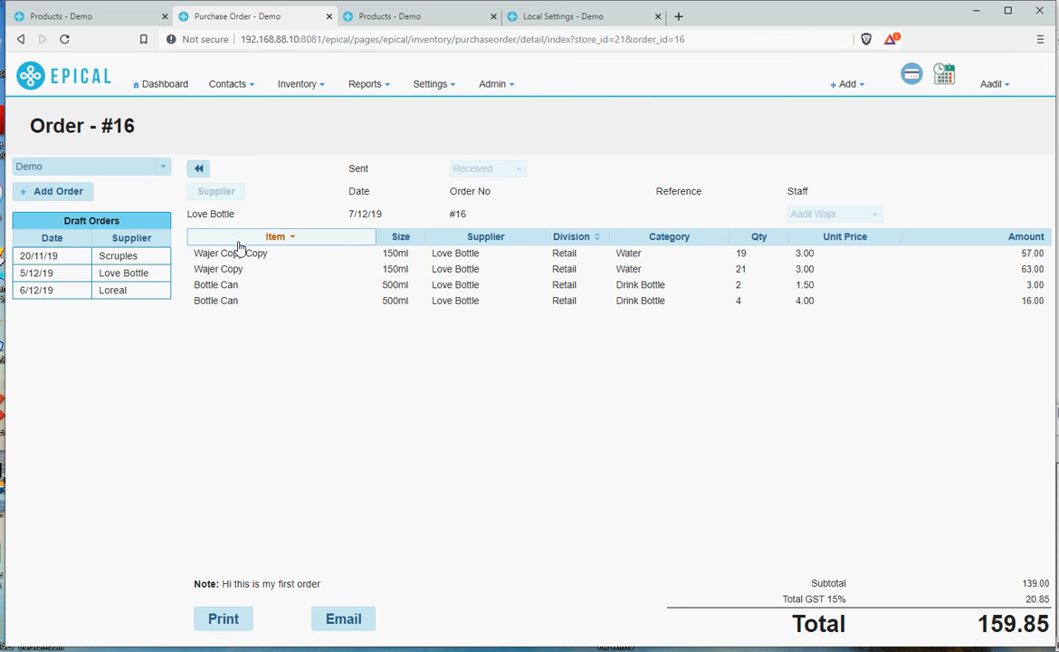
{"action": "left_click", "coordinate": [245, 241]}
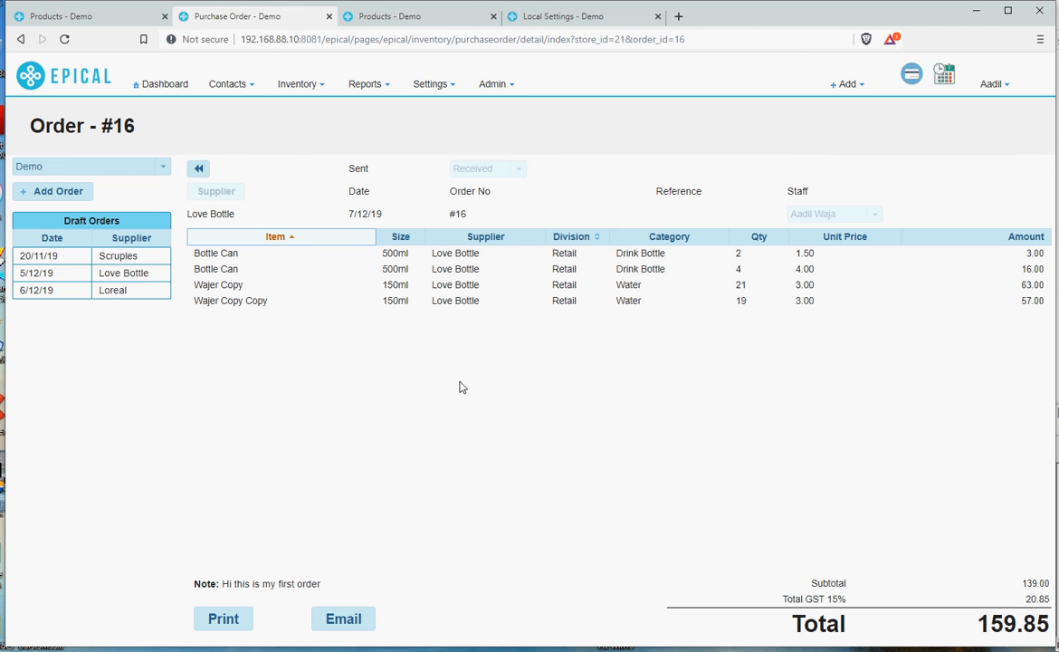
Return to the orders list and open the More menu with no orders selected.
{"action": "left_click", "coordinate": [196, 171]}
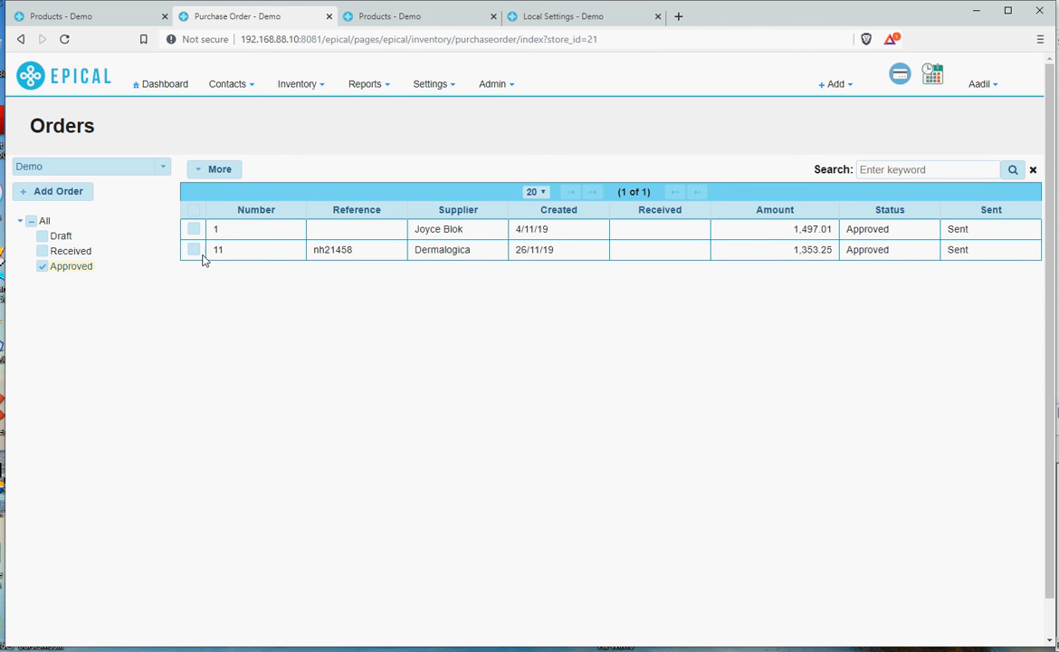
{"action": "left_click", "coordinate": [199, 174]}
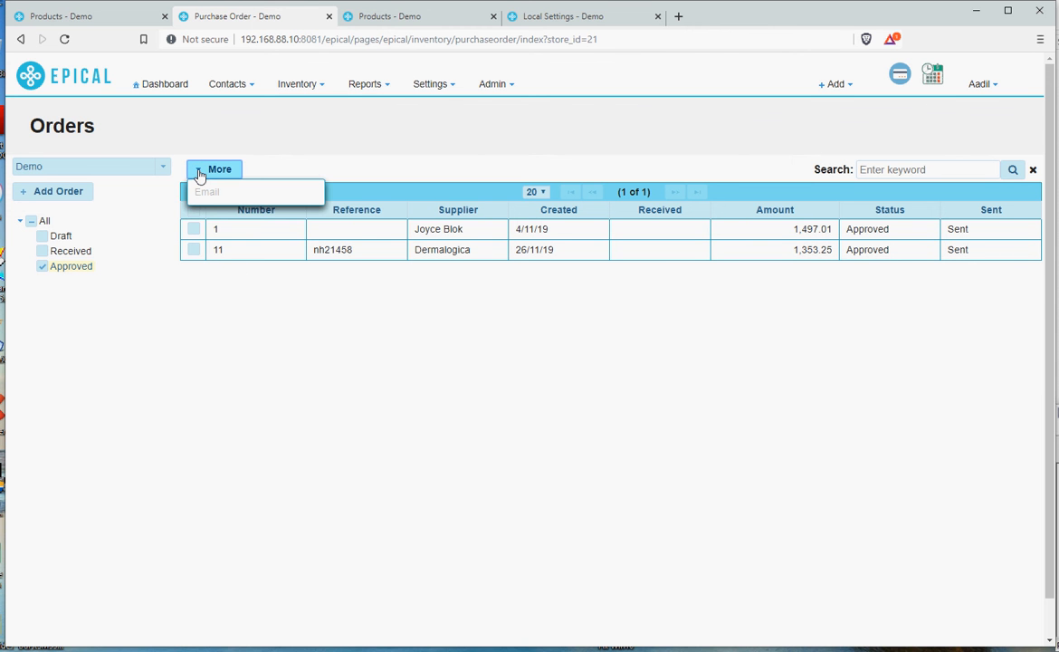
{"action": "left_click", "coordinate": [199, 172]}
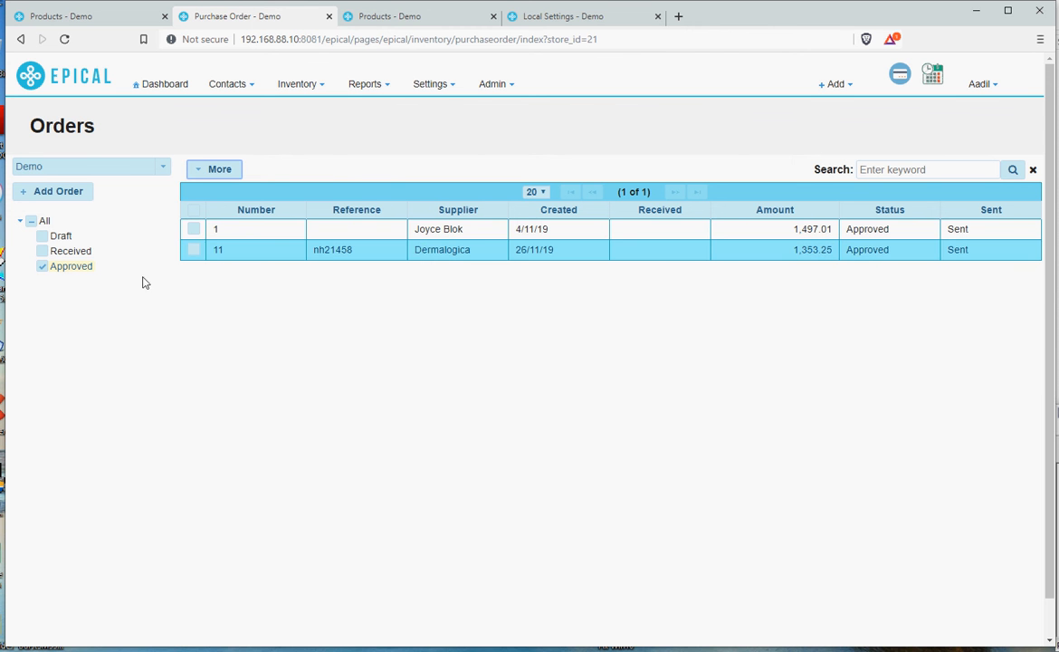
Clear the Approved status filter, select orders 3, 4, 6 and 7, and check the More menu's options for them.
{"action": "left_click", "coordinate": [41, 268]}
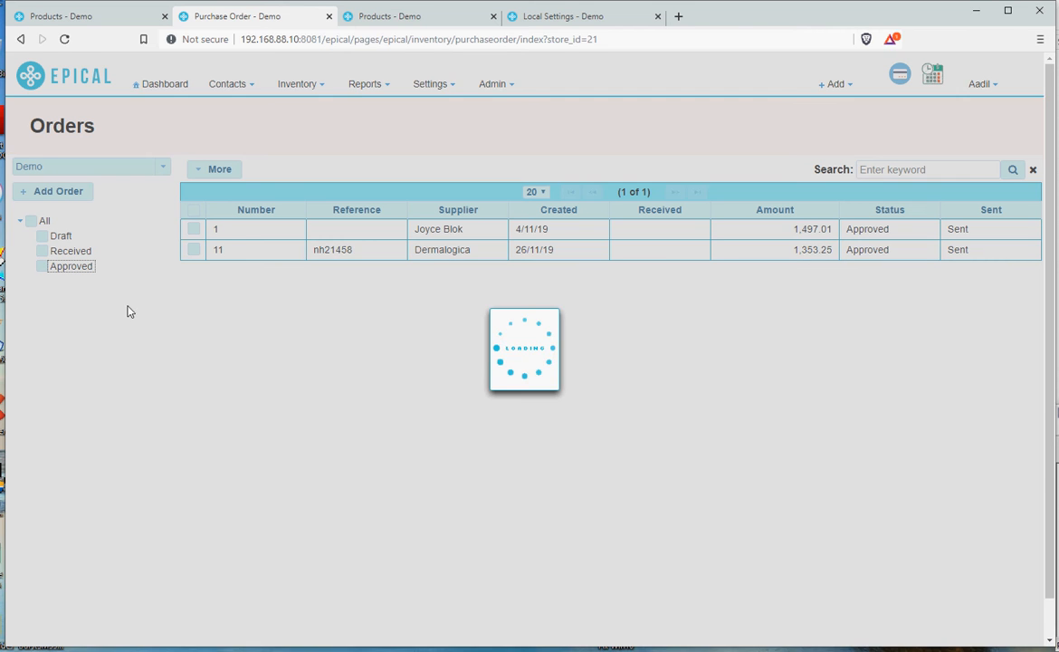
{"action": "left_click", "coordinate": [193, 269]}
{"action": "left_click", "coordinate": [194, 291]}
{"action": "left_click", "coordinate": [193, 332]}
{"action": "left_click", "coordinate": [194, 352]}
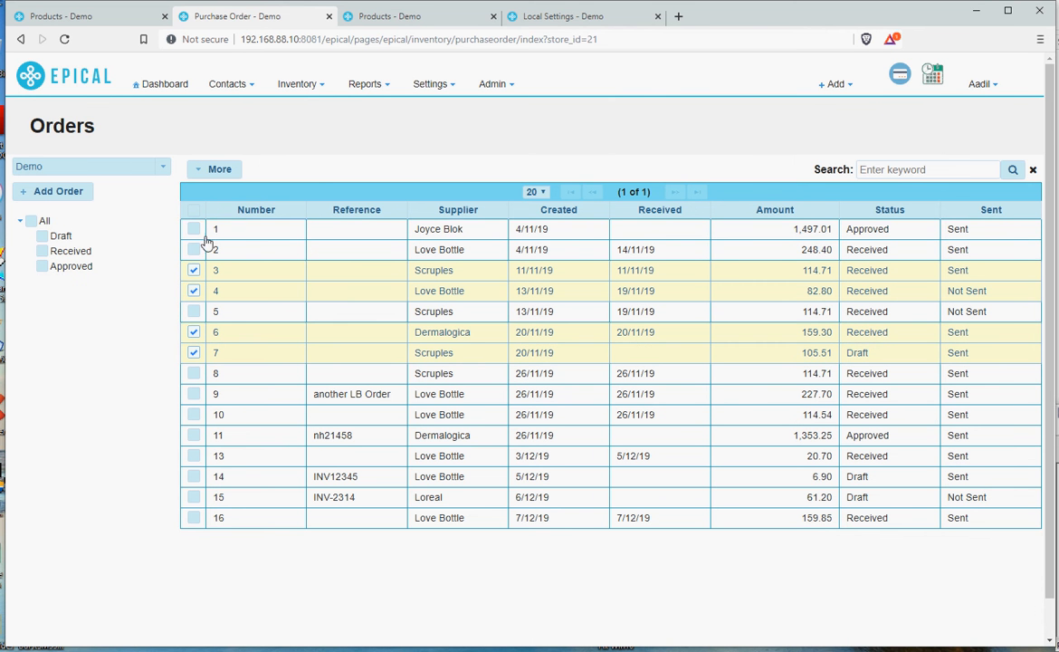
{"action": "left_click", "coordinate": [201, 171]}
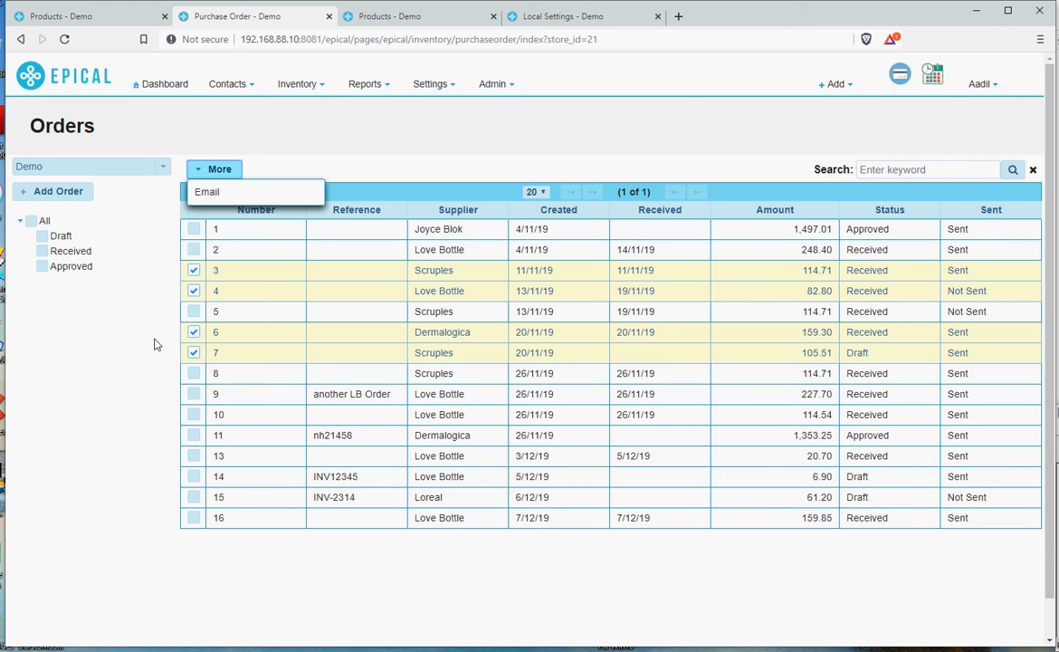
{"action": "left_click", "coordinate": [328, 159]}
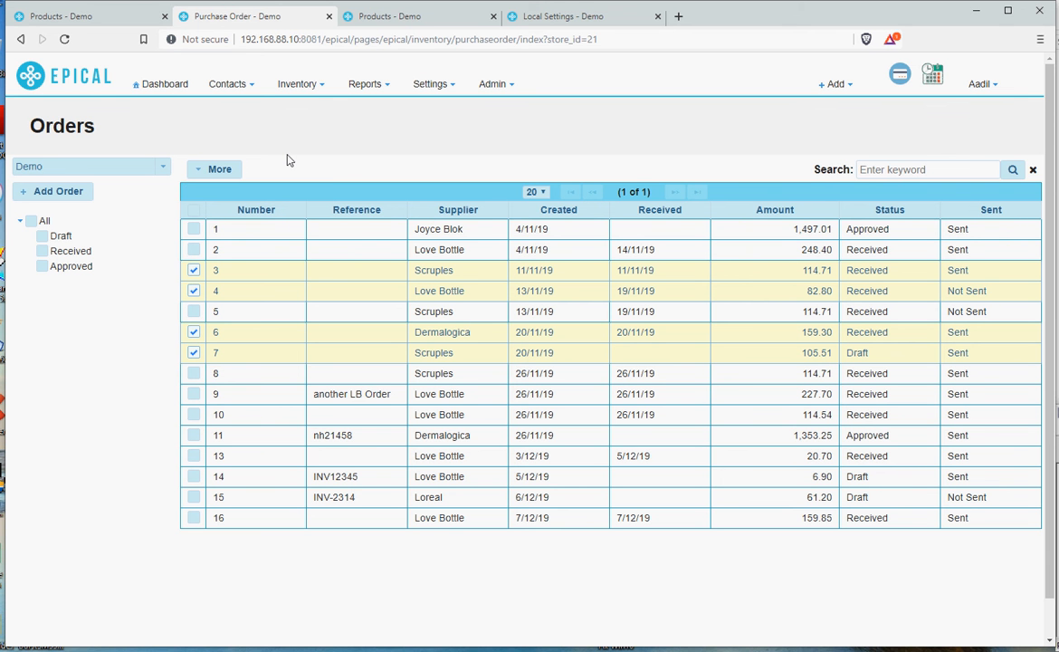
Look through the Inventory menu and the open Products and Local Settings tabs, then return to the orders list.
{"action": "left_click", "coordinate": [301, 85]}
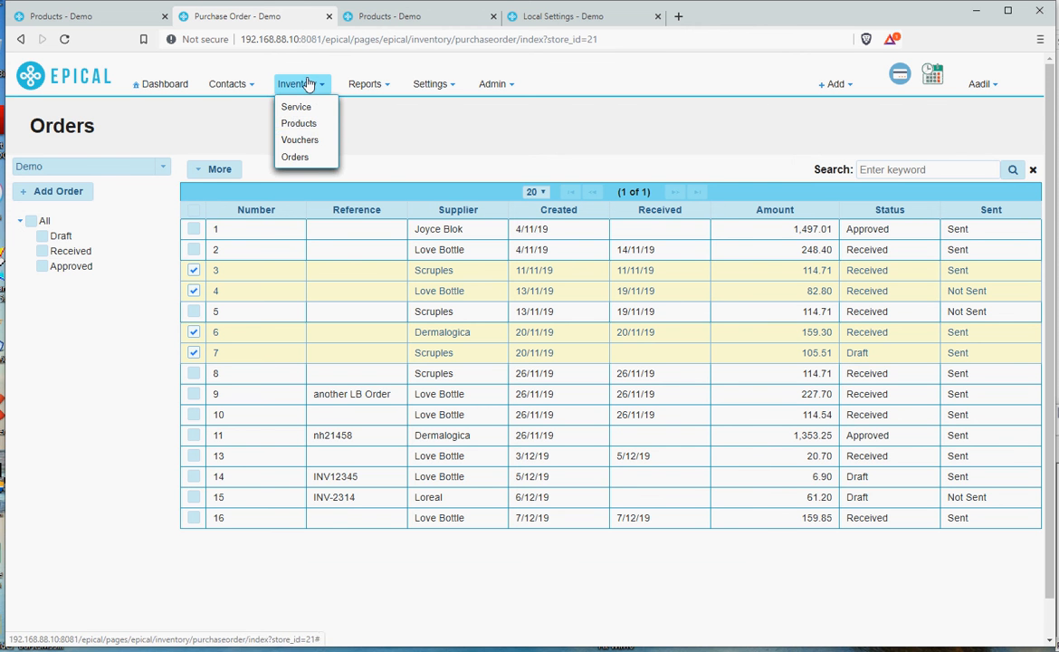
{"action": "left_click", "coordinate": [389, 16]}
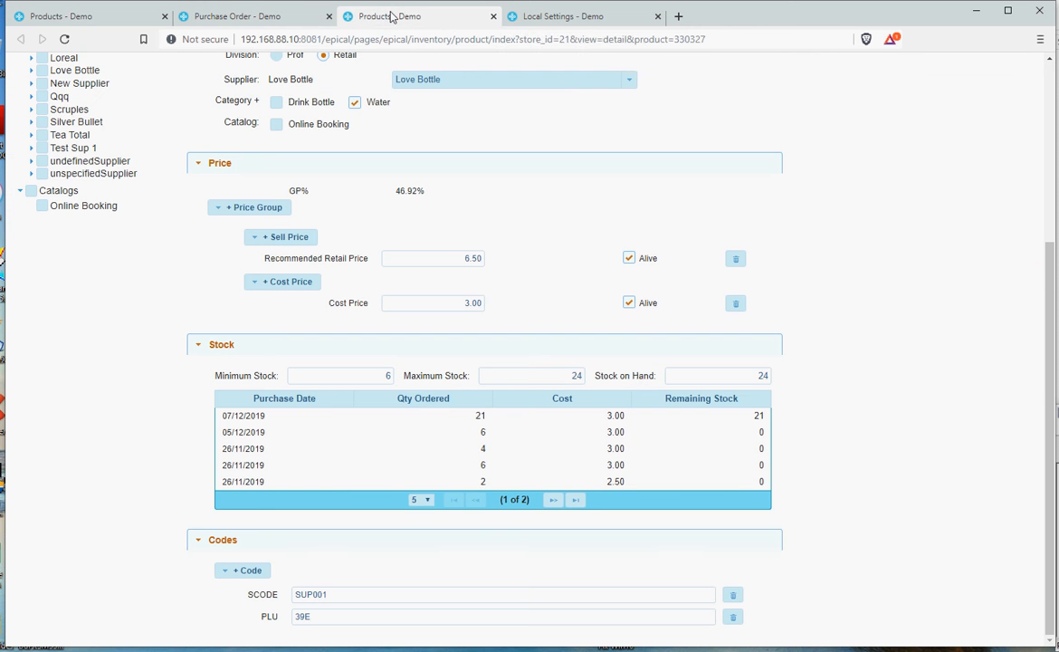
{"action": "left_click", "coordinate": [568, 17]}
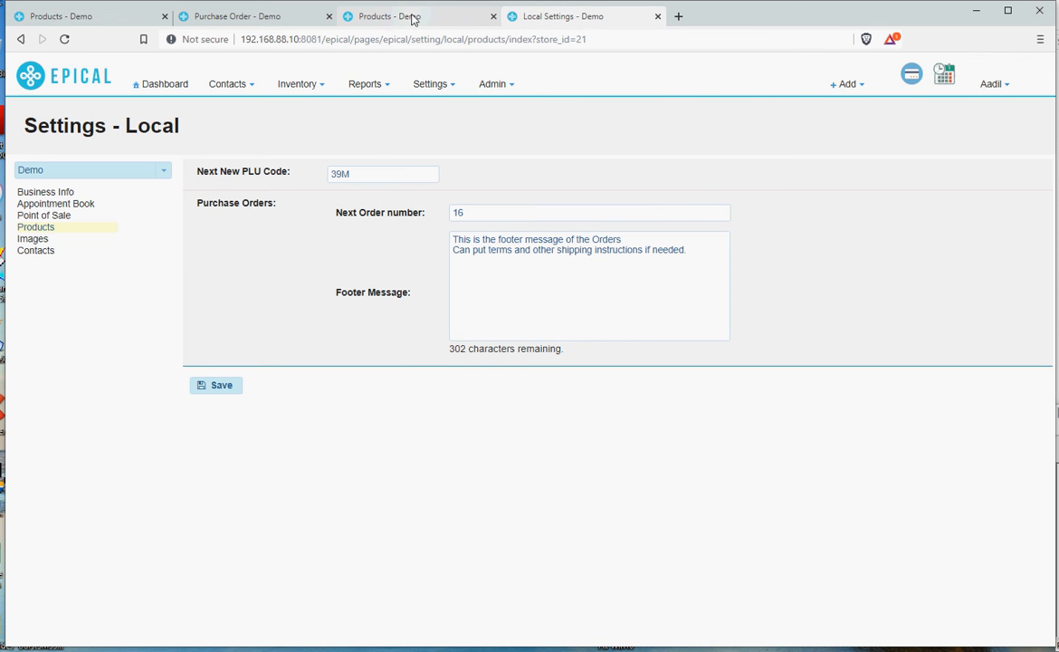
{"action": "left_click", "coordinate": [380, 17]}
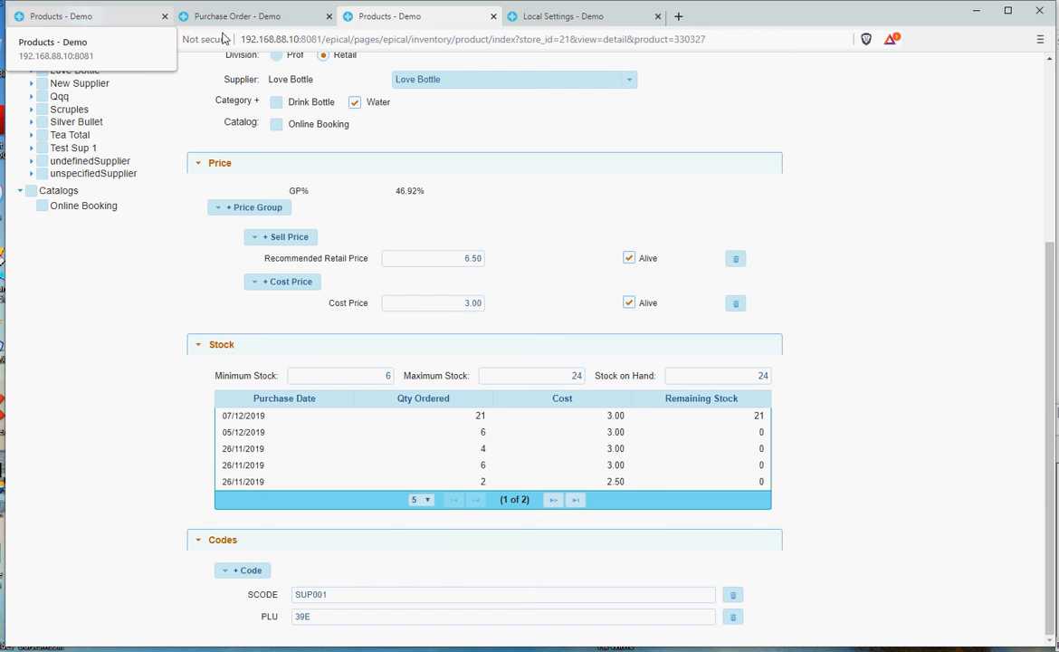
{"action": "left_click", "coordinate": [250, 18]}
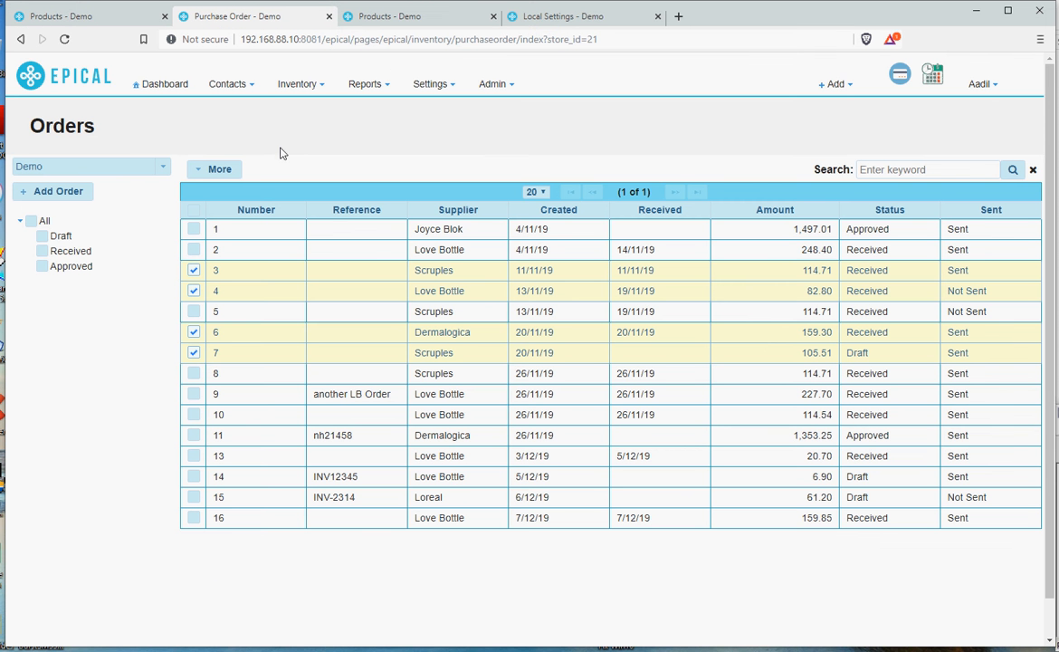